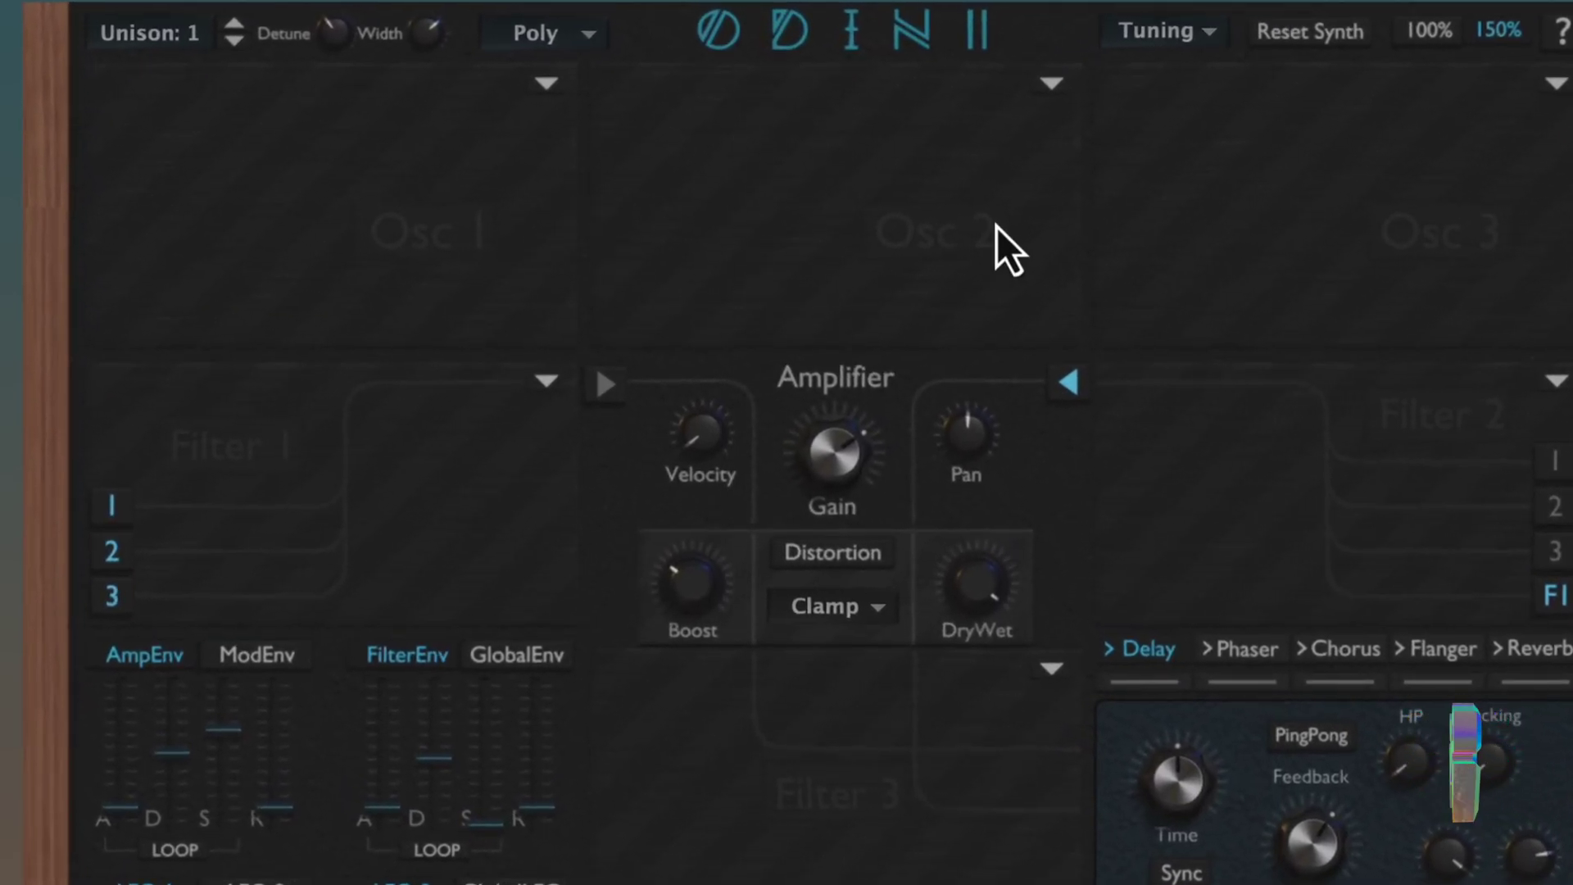
Load the Analog, Multi and FM oscillators one after another into the Osc 1 slot.
{"action": "left_click", "coordinate": [559, 95]}
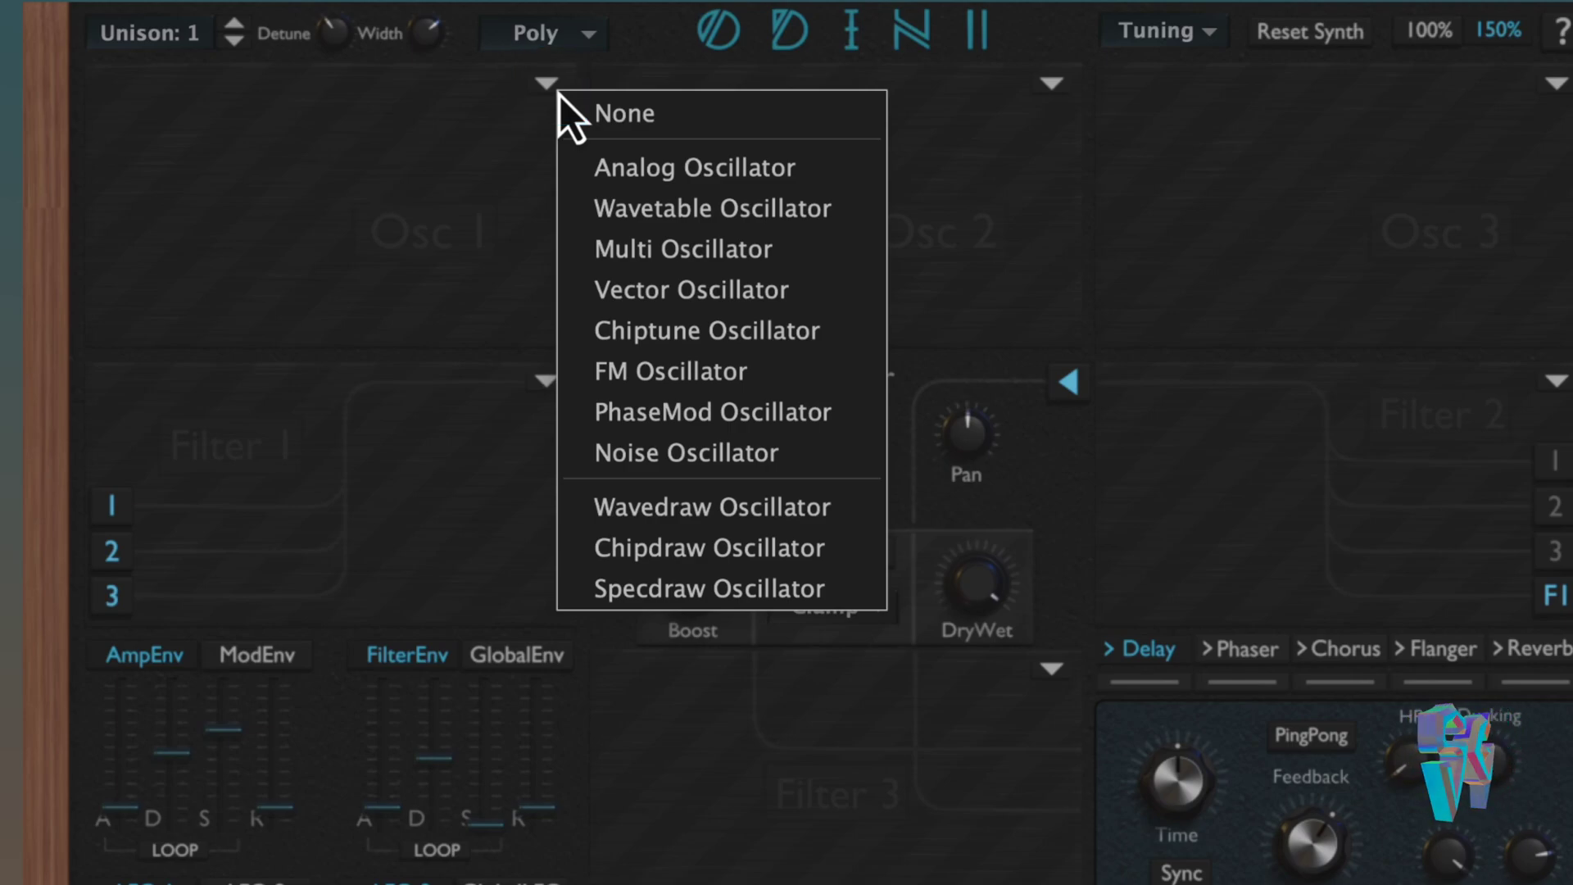
{"action": "left_click", "coordinate": [664, 166]}
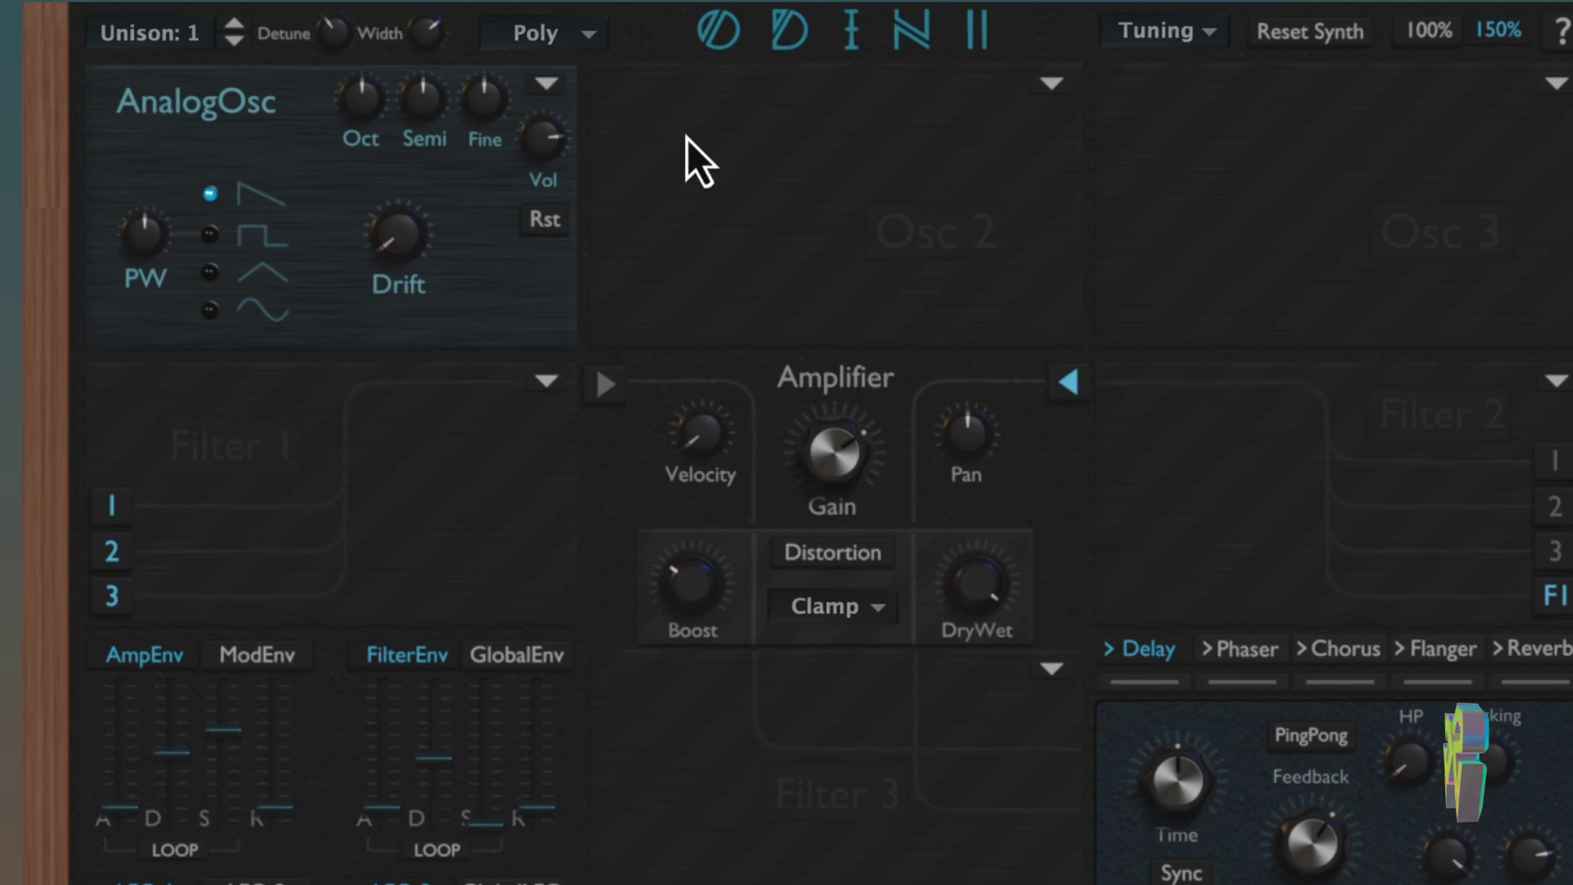
{"action": "left_click", "coordinate": [551, 83]}
{"action": "left_click", "coordinate": [706, 236]}
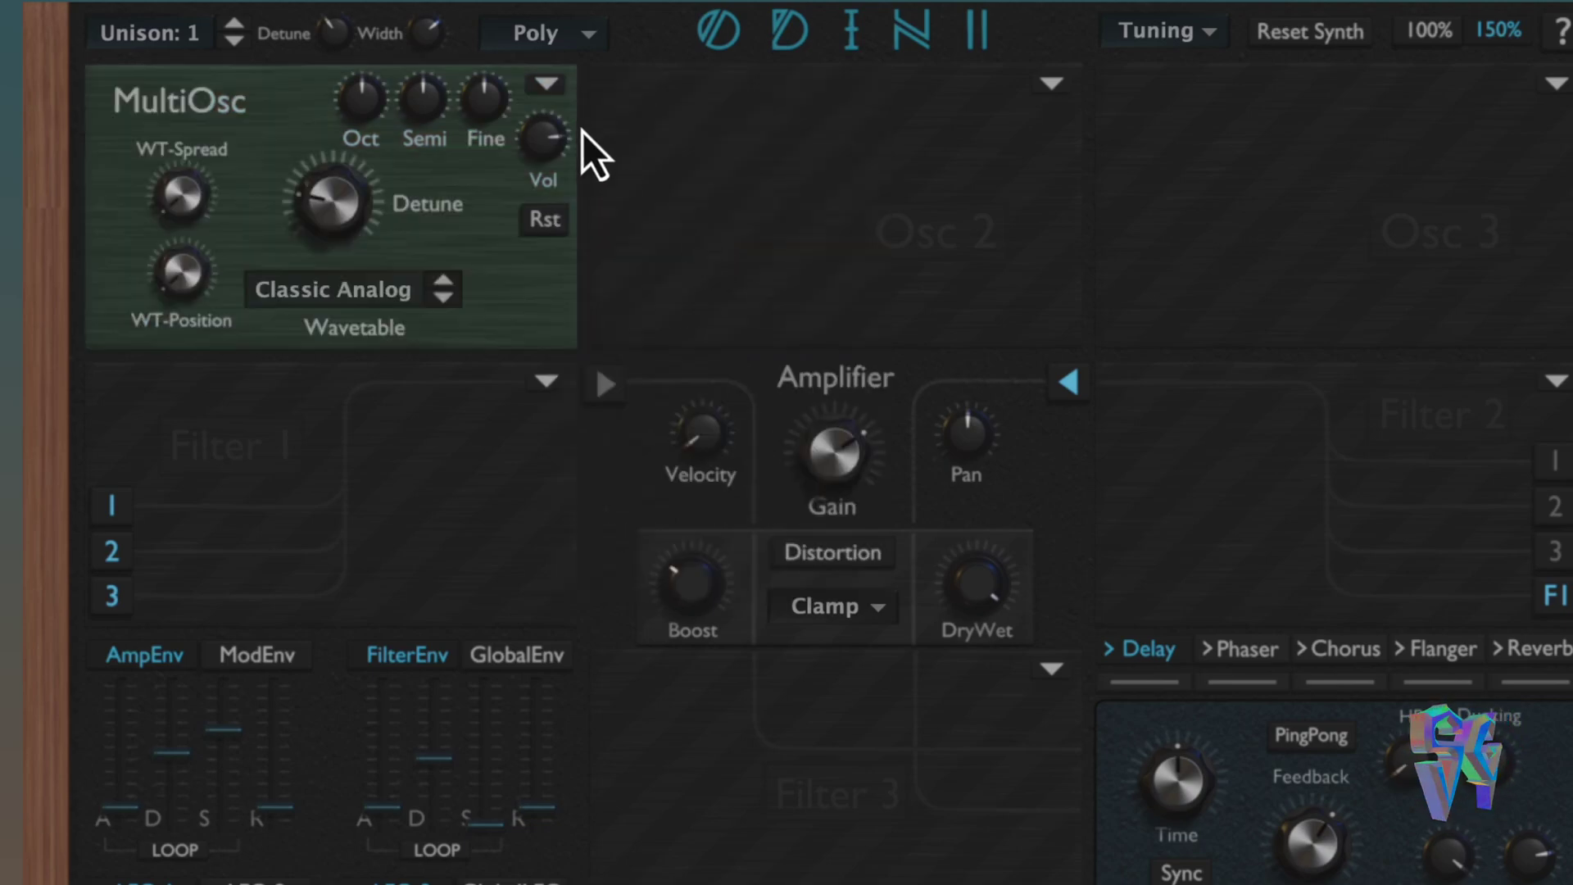
{"action": "left_click", "coordinate": [549, 84]}
{"action": "left_click", "coordinate": [647, 366]}
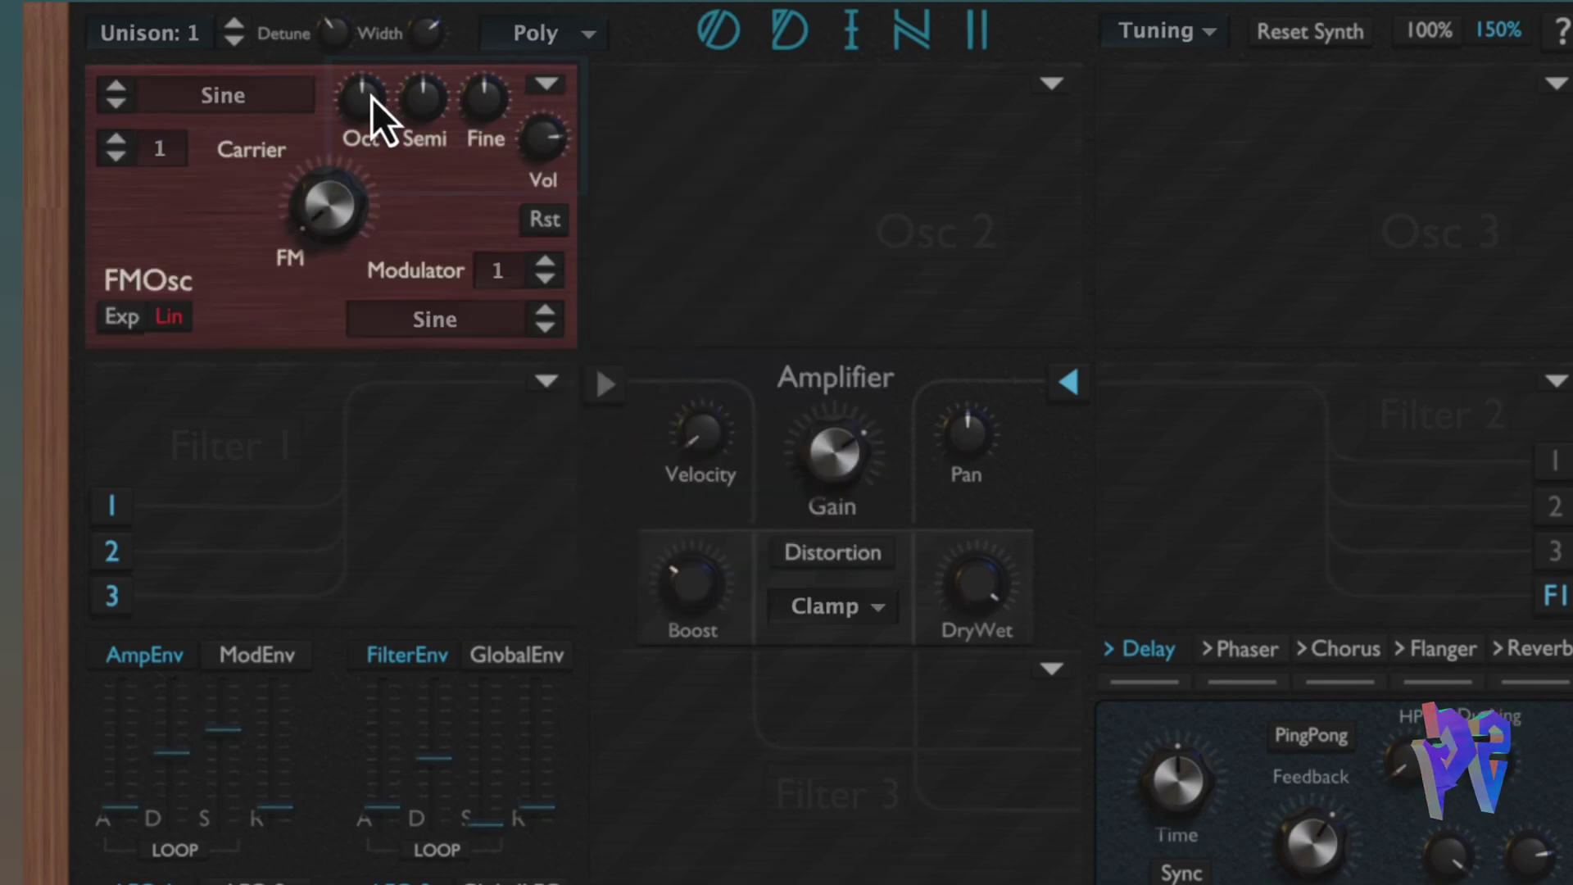
{"action": "left_click", "coordinate": [547, 85]}
{"action": "left_click", "coordinate": [823, 90]}
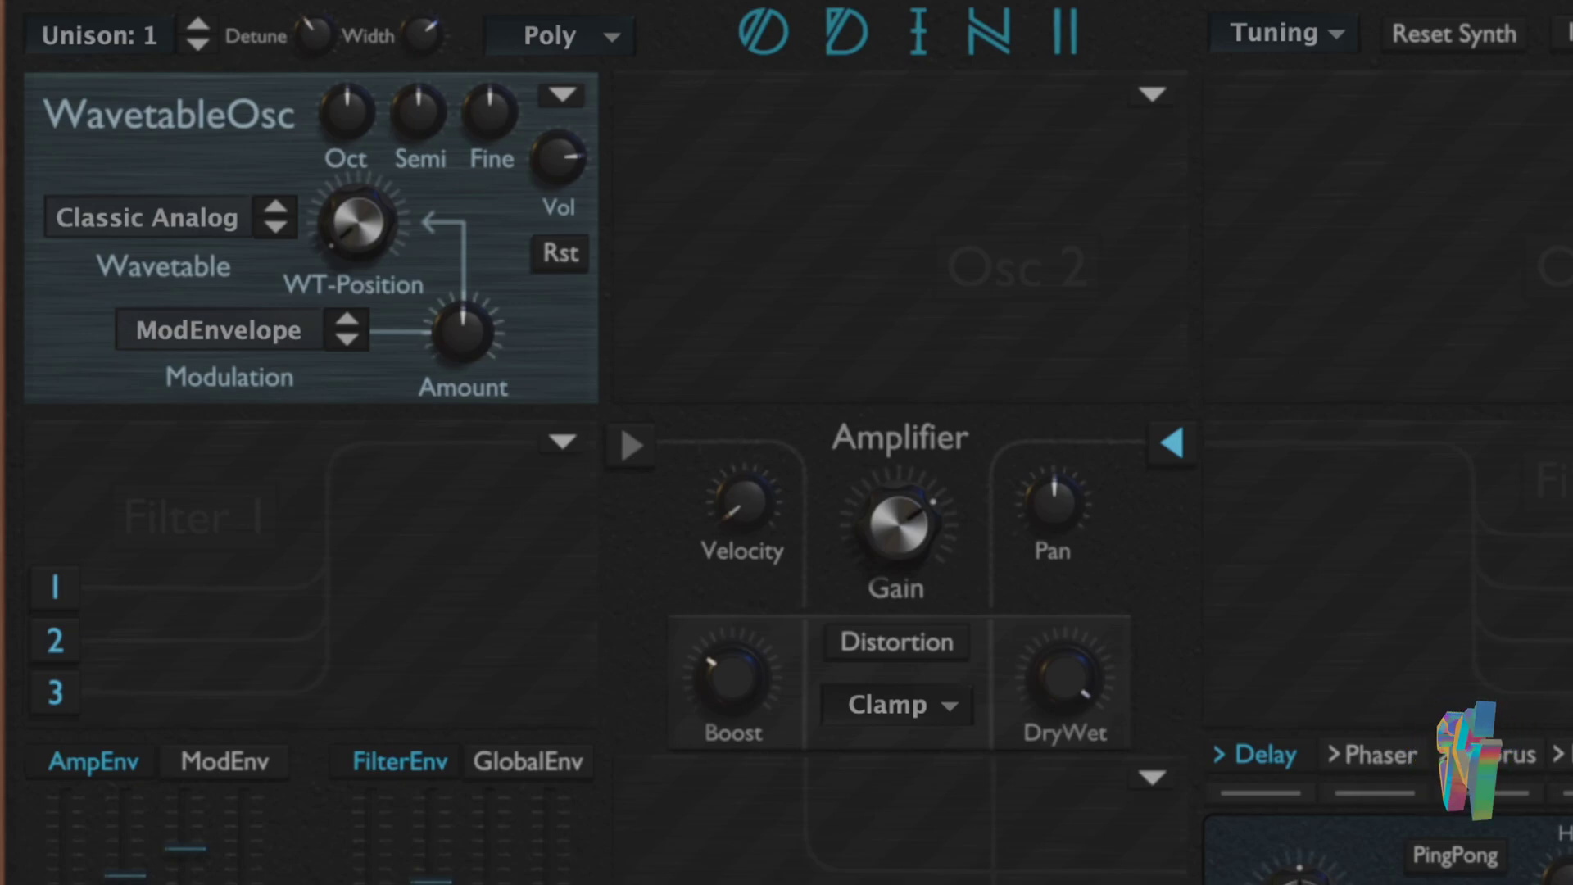
Browse the WavetableOsc's wavetable and modulation source choices, keeping Classic Analog and ModEnvelope, and sweep WT-Position up and back down.
{"action": "left_click", "coordinate": [220, 232]}
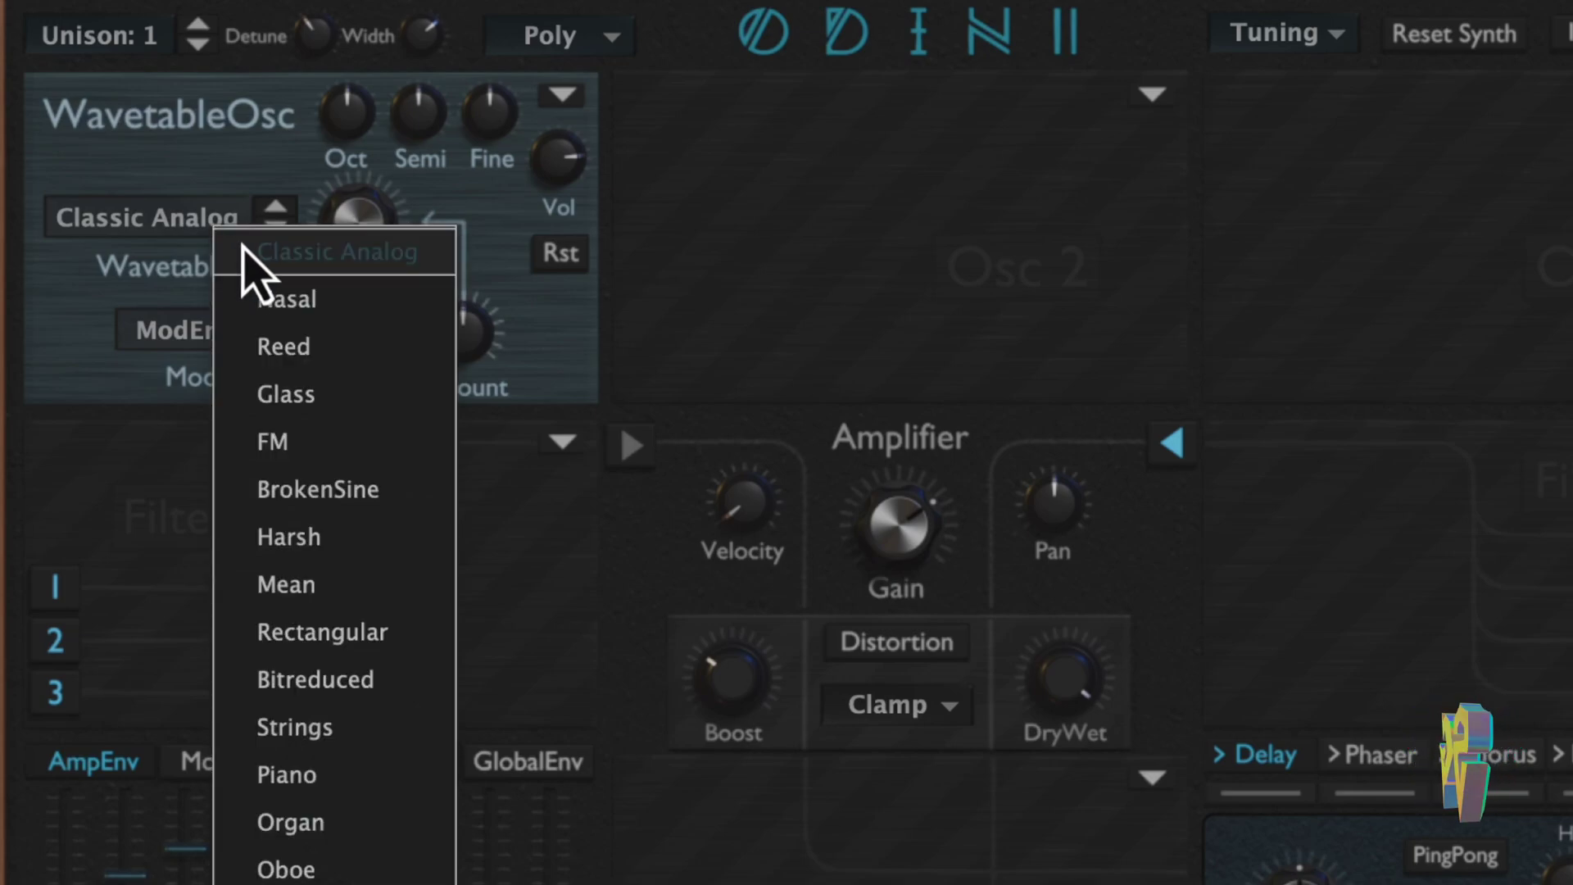
{"action": "left_click", "coordinate": [516, 234]}
{"action": "mouse_move", "coordinate": [362, 222]}
{"action": "left_mouse_down"}
{"action": "mouse_move", "coordinate": [333, 147]}
{"action": "mouse_move", "coordinate": [332, 10]}
{"action": "left_mouse_up"}
{"action": "scroll", "coordinate": [349, 246], "scroll_direction": "down", "scroll_amount": 5}
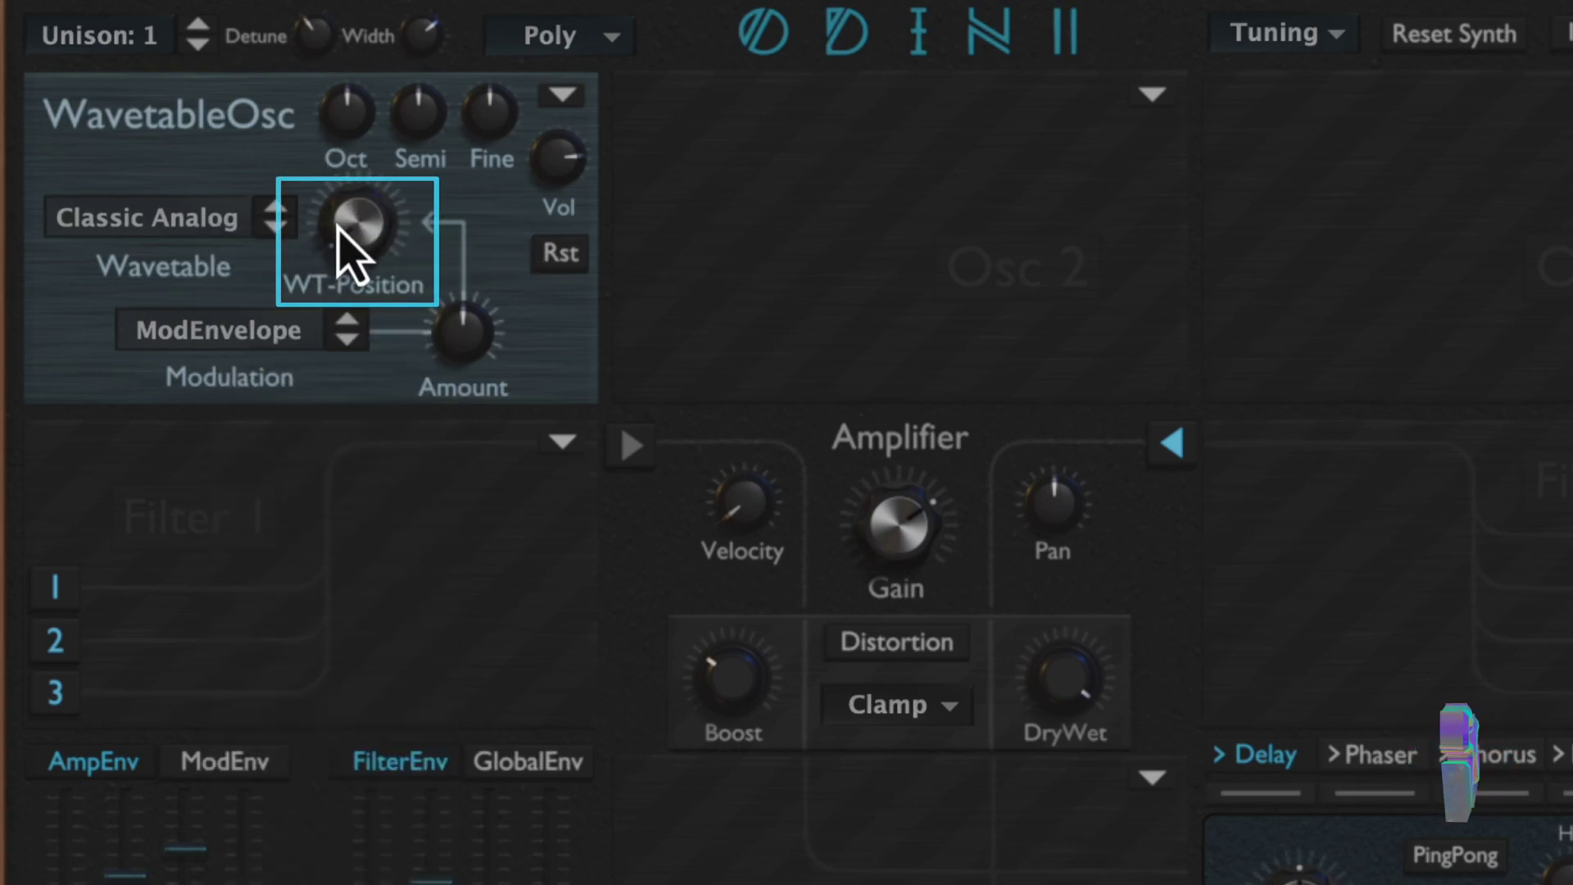
{"action": "left_click_drag", "start_coordinate": [352, 135], "coordinate": [404, 351]}
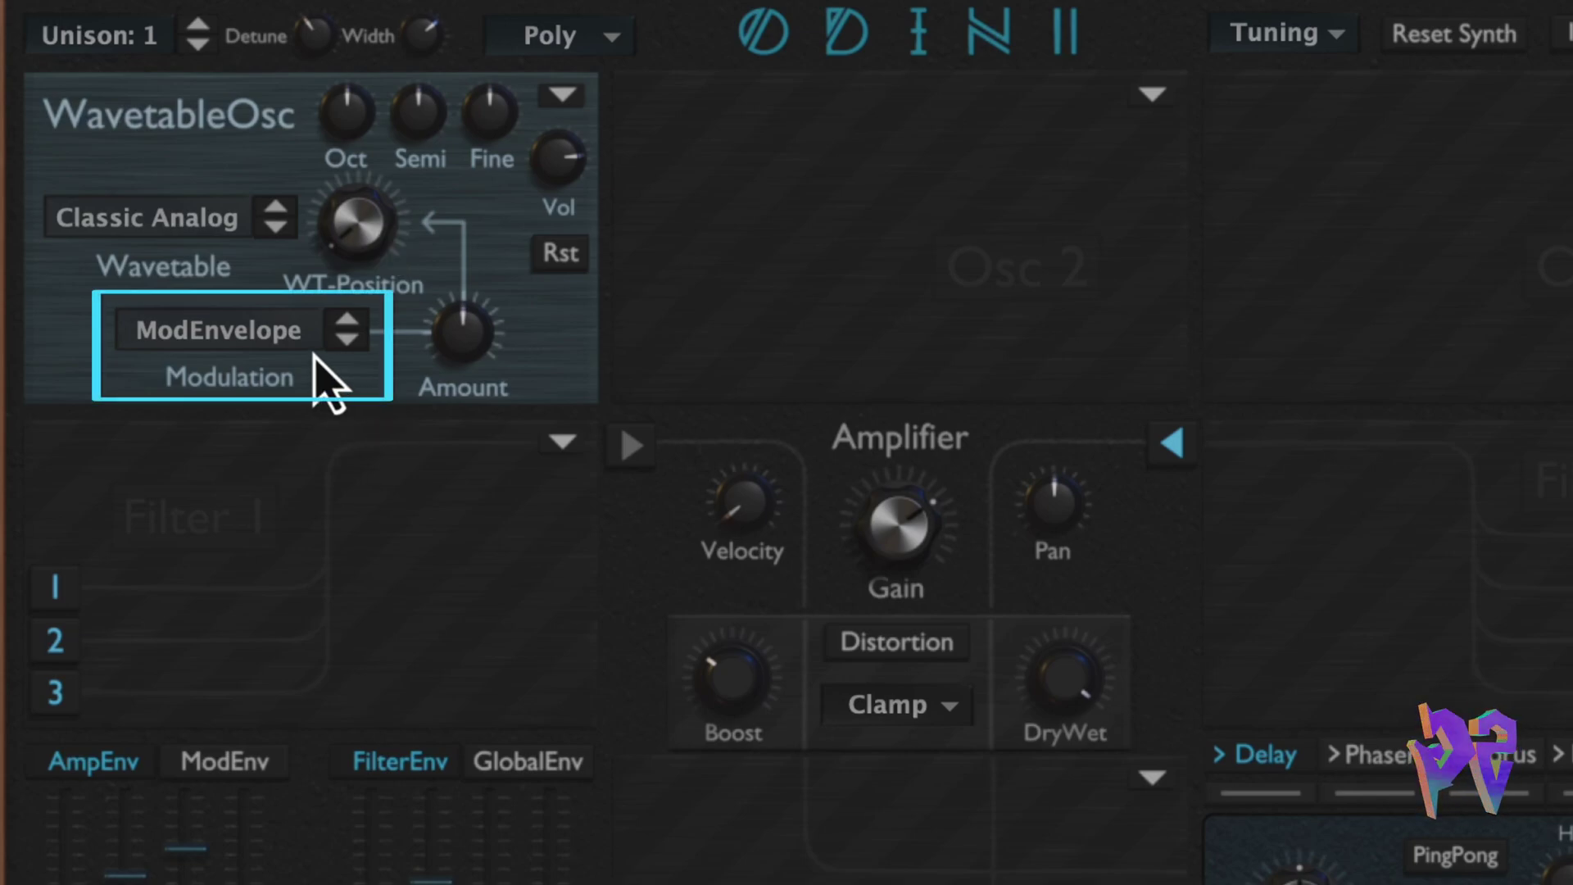
{"action": "left_click", "coordinate": [270, 339]}
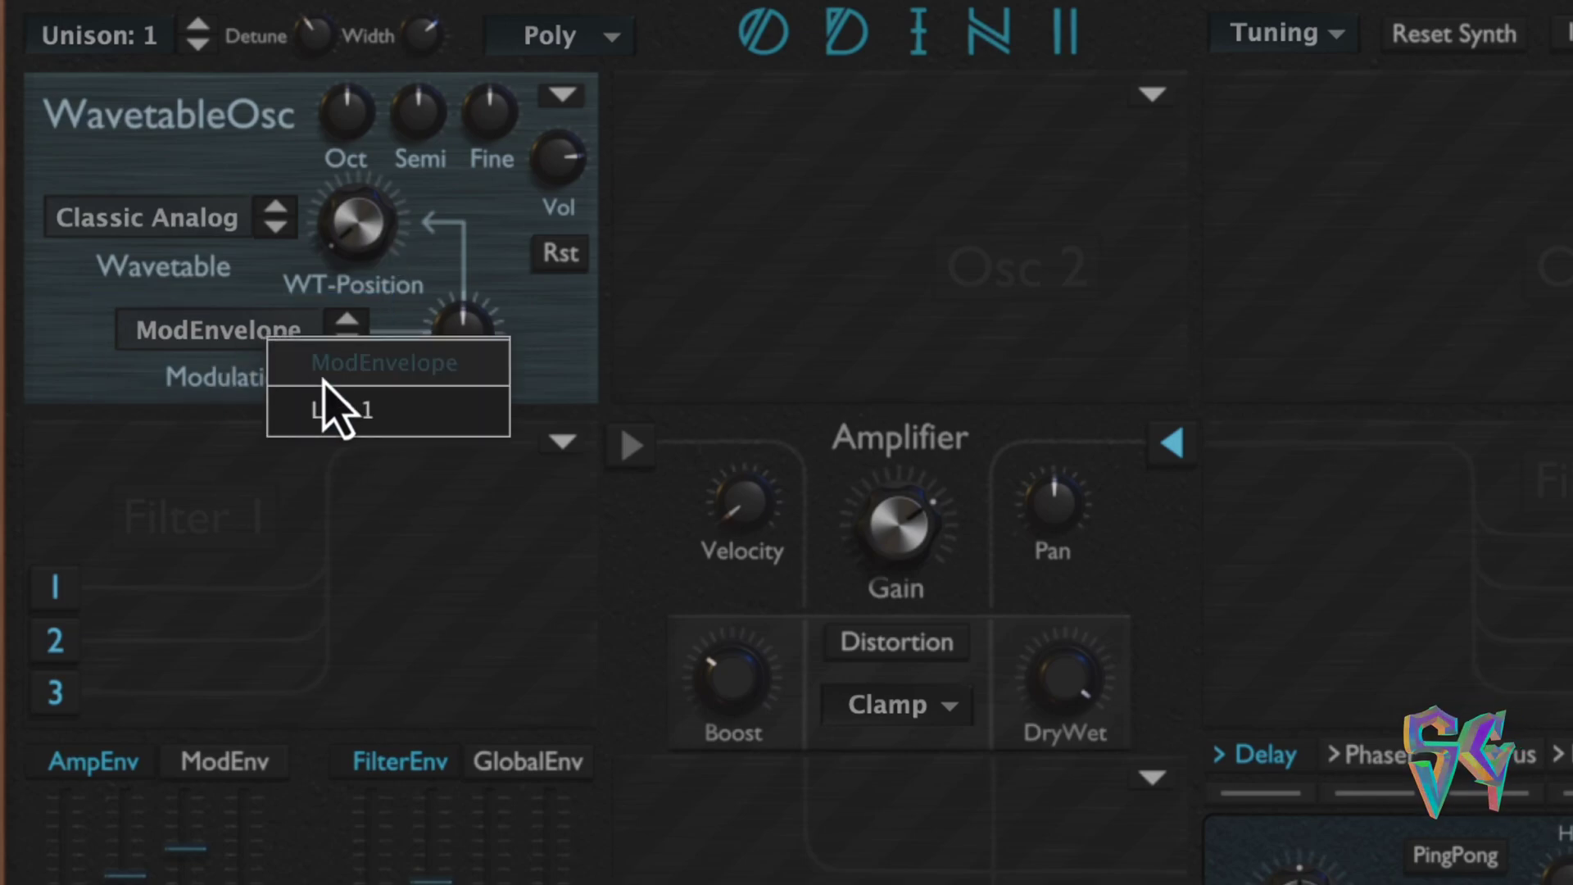
{"action": "left_click", "coordinate": [414, 364]}
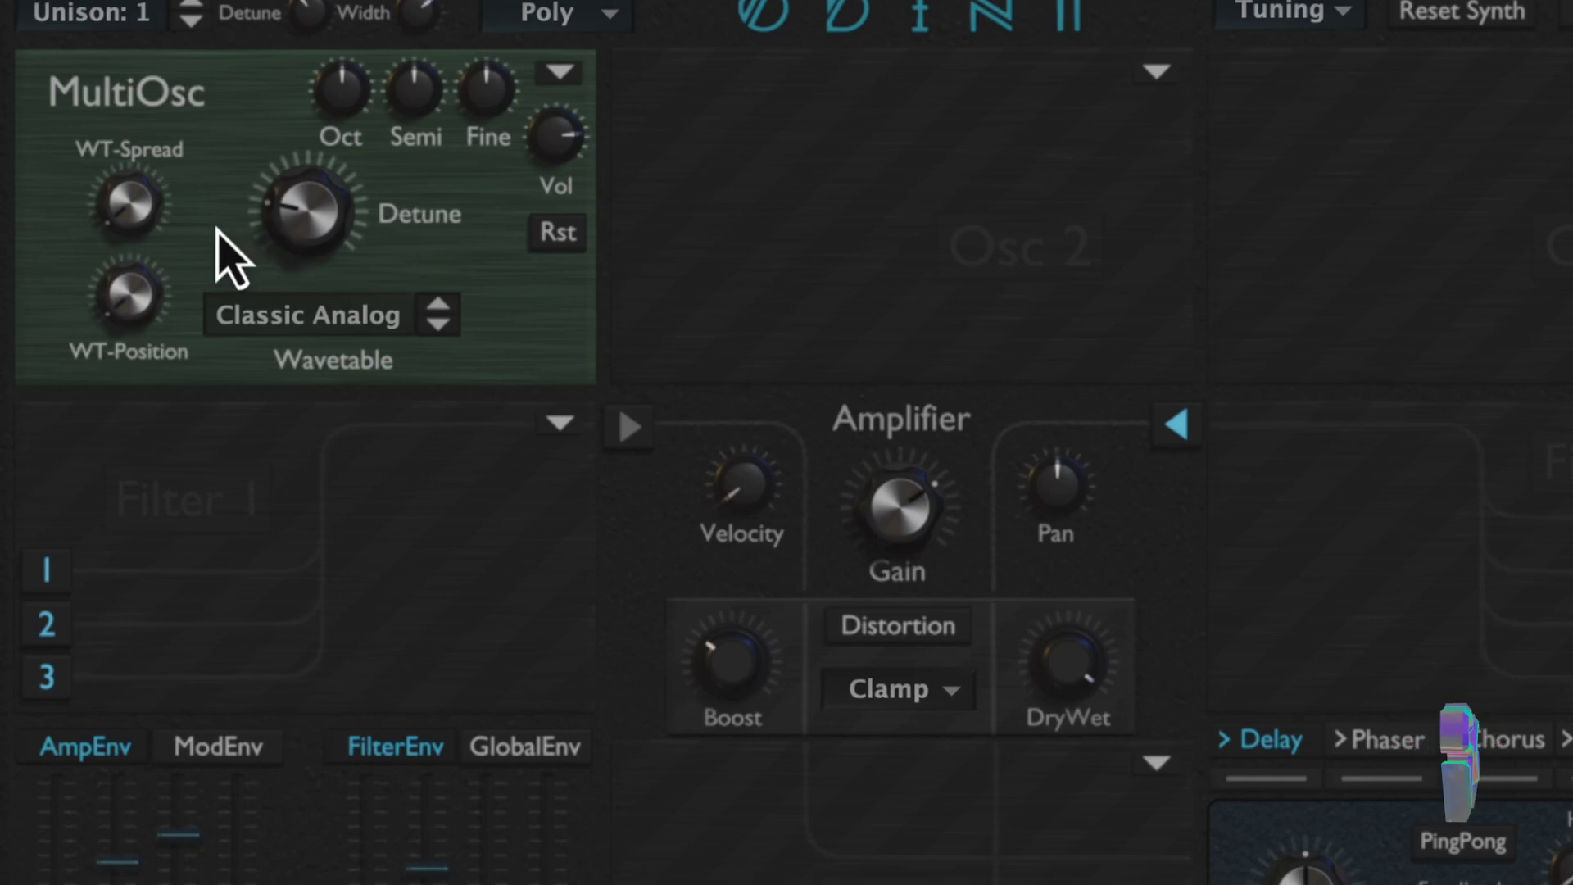
Browse the MultiOsc's wavetable choices without changing Classic Analog, and try out its WT-Position and WT-Spread controls.
{"action": "left_click", "coordinate": [341, 354]}
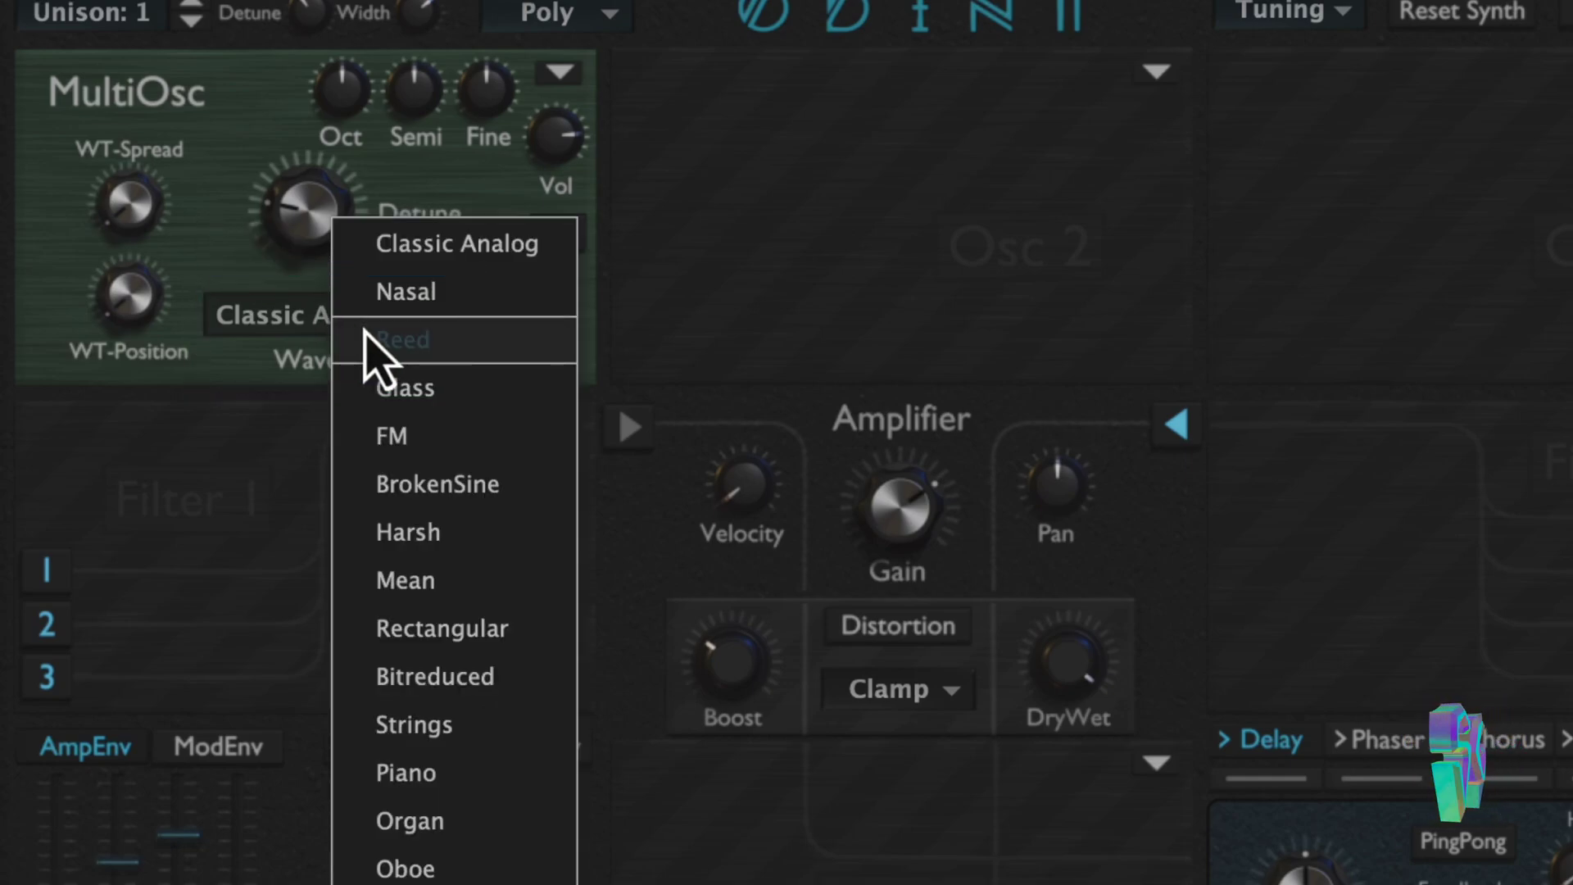
{"action": "key", "text": "Escape"}
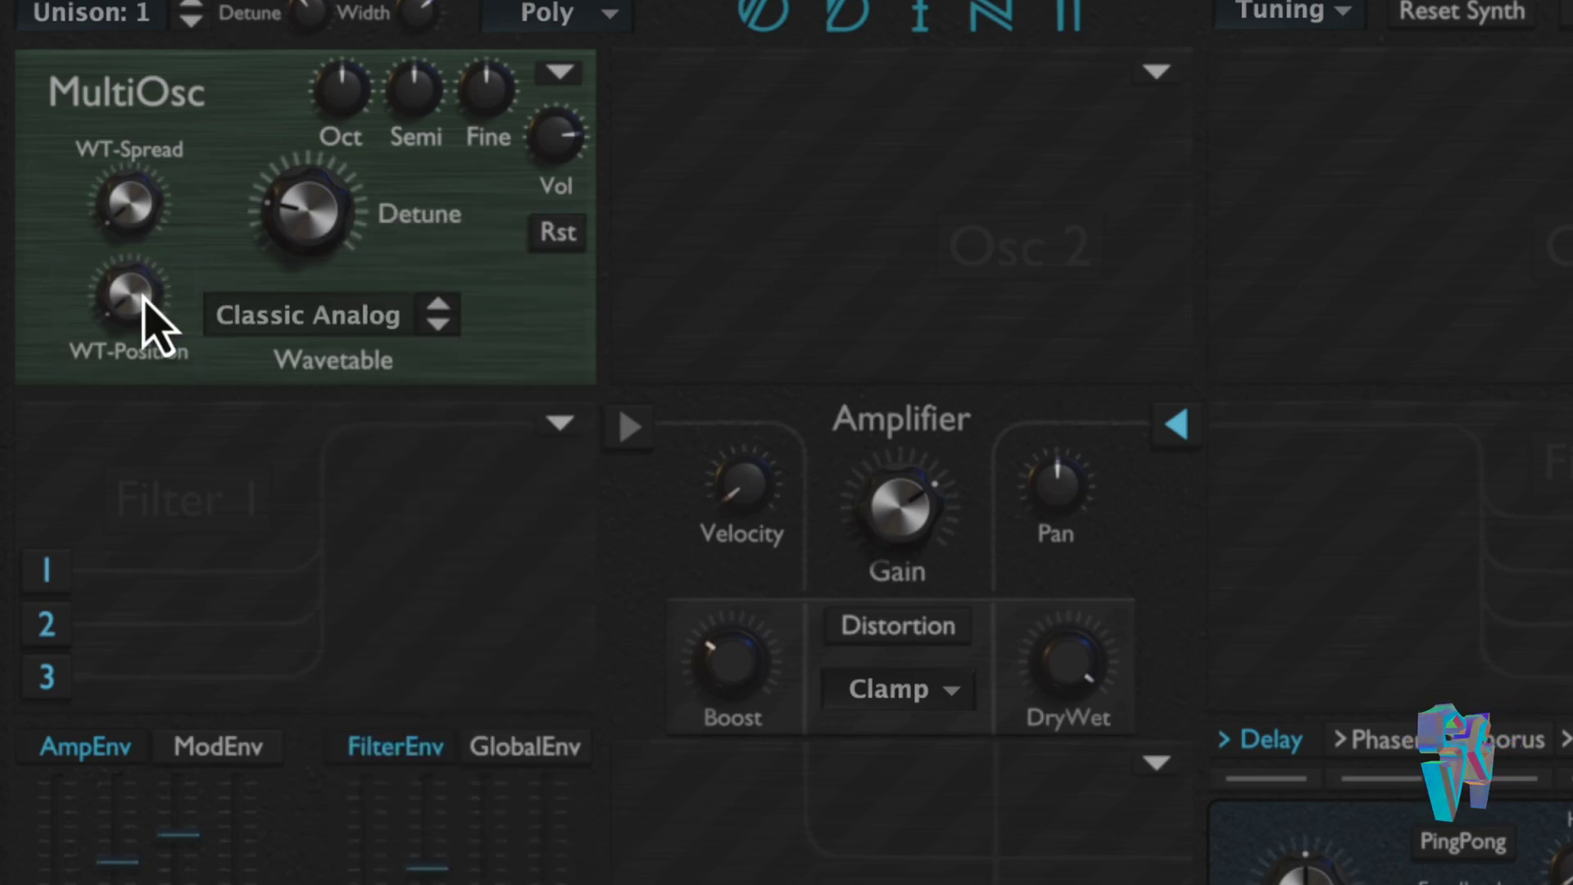
{"action": "left_click_drag", "start_coordinate": [143, 299], "coordinate": [28, 367]}
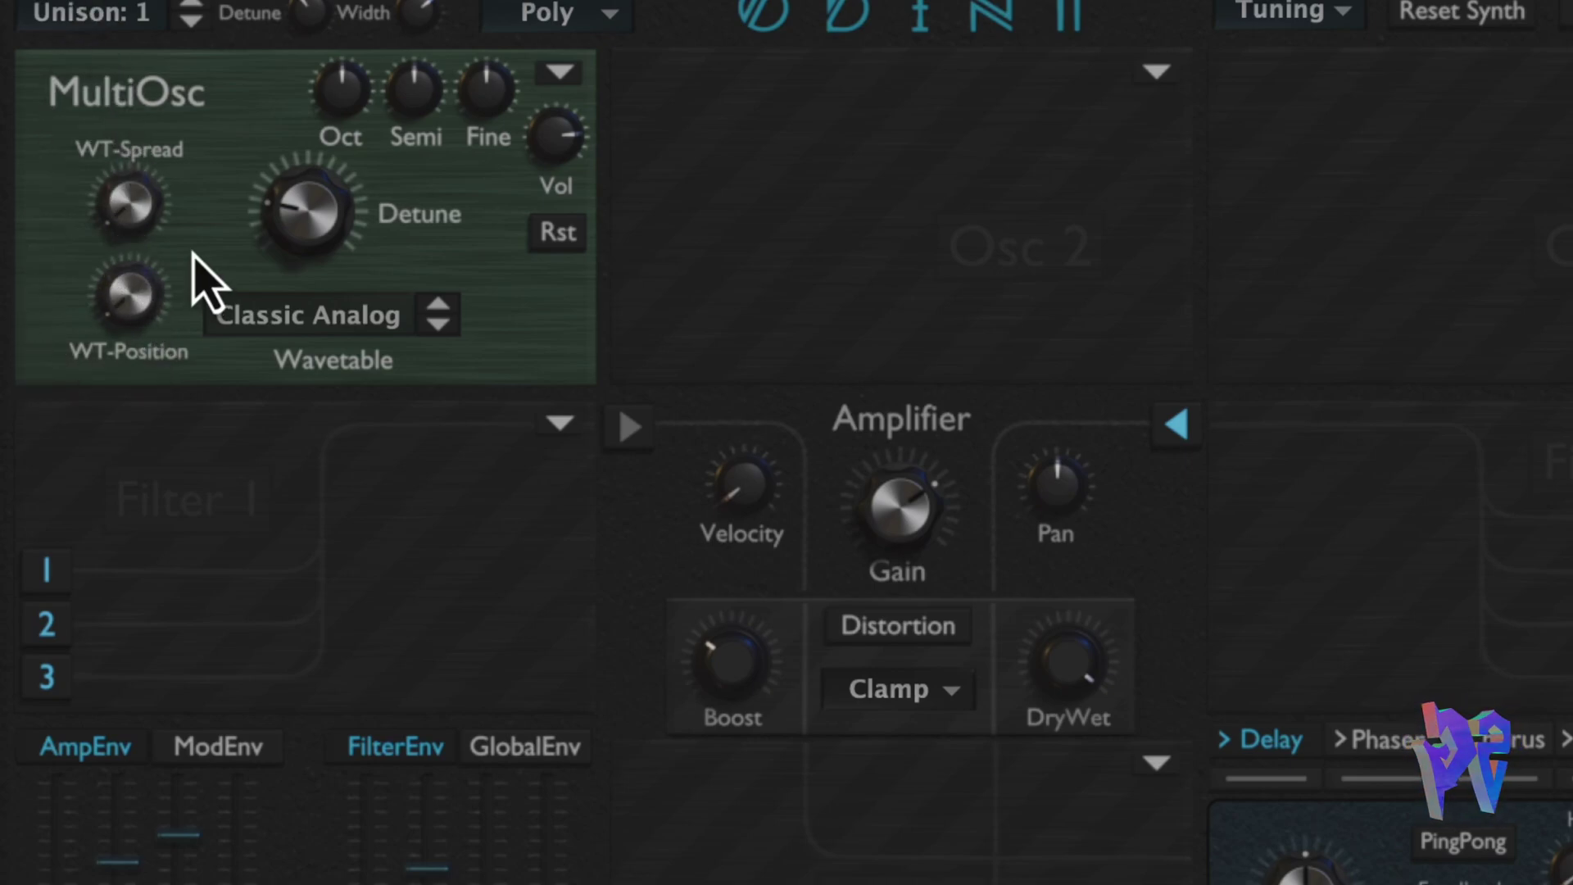
{"action": "left_click_drag", "start_coordinate": [132, 207], "coordinate": [245, 262]}
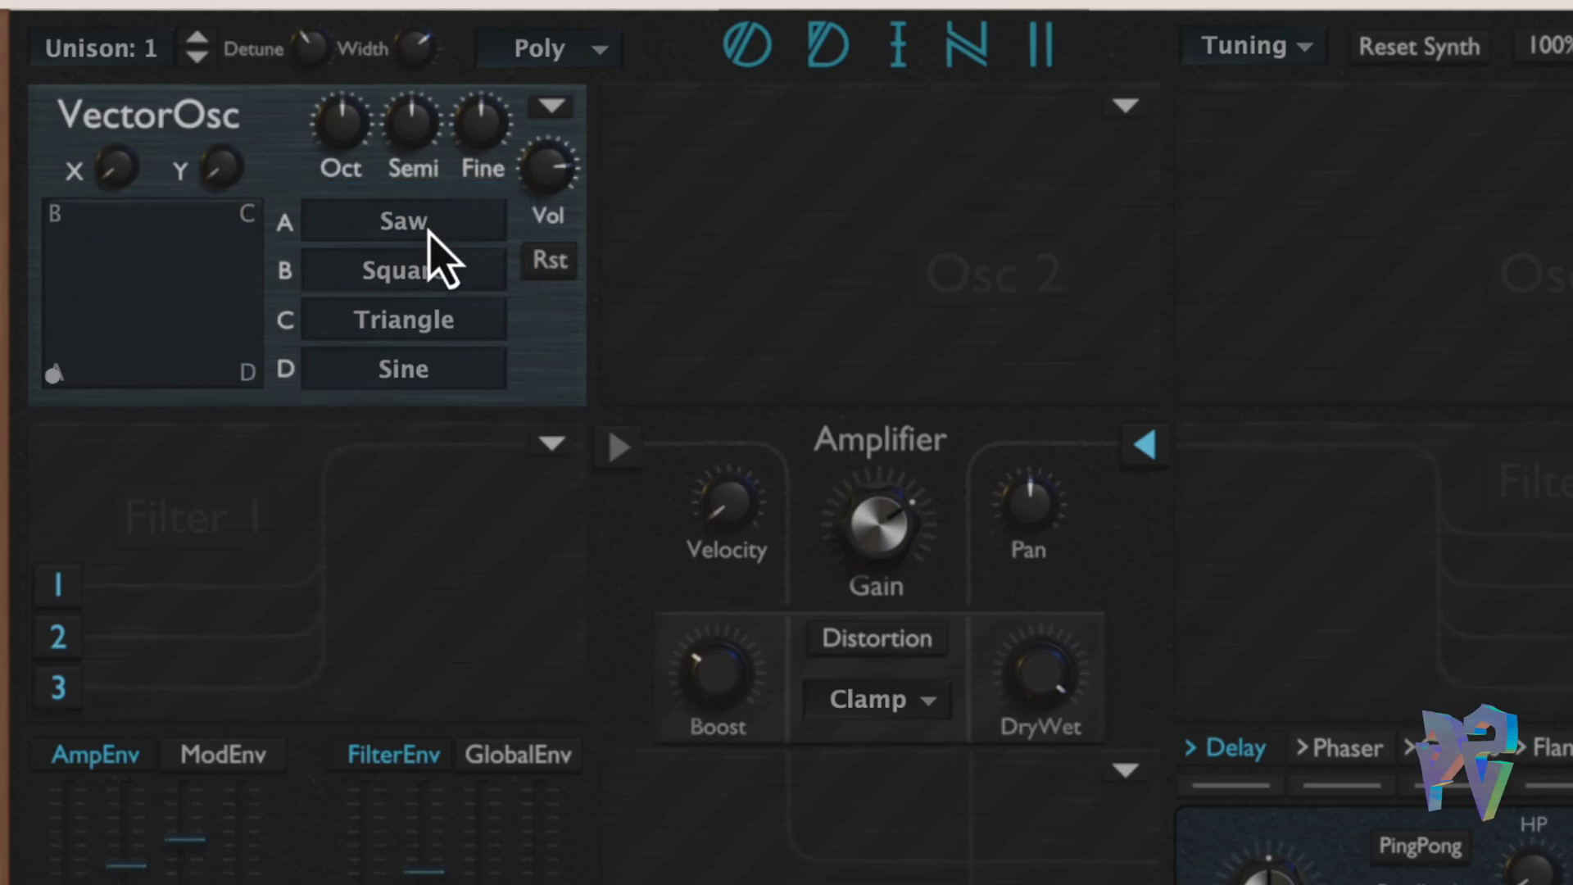
Browse the waveform choices for VectorOsc corner A, keeping Saw, and move the vector point from corner A to corner D.
{"action": "left_click", "coordinate": [428, 233]}
{"action": "mouse_move", "coordinate": [531, 395]}
{"action": "left_click", "coordinate": [552, 229]}
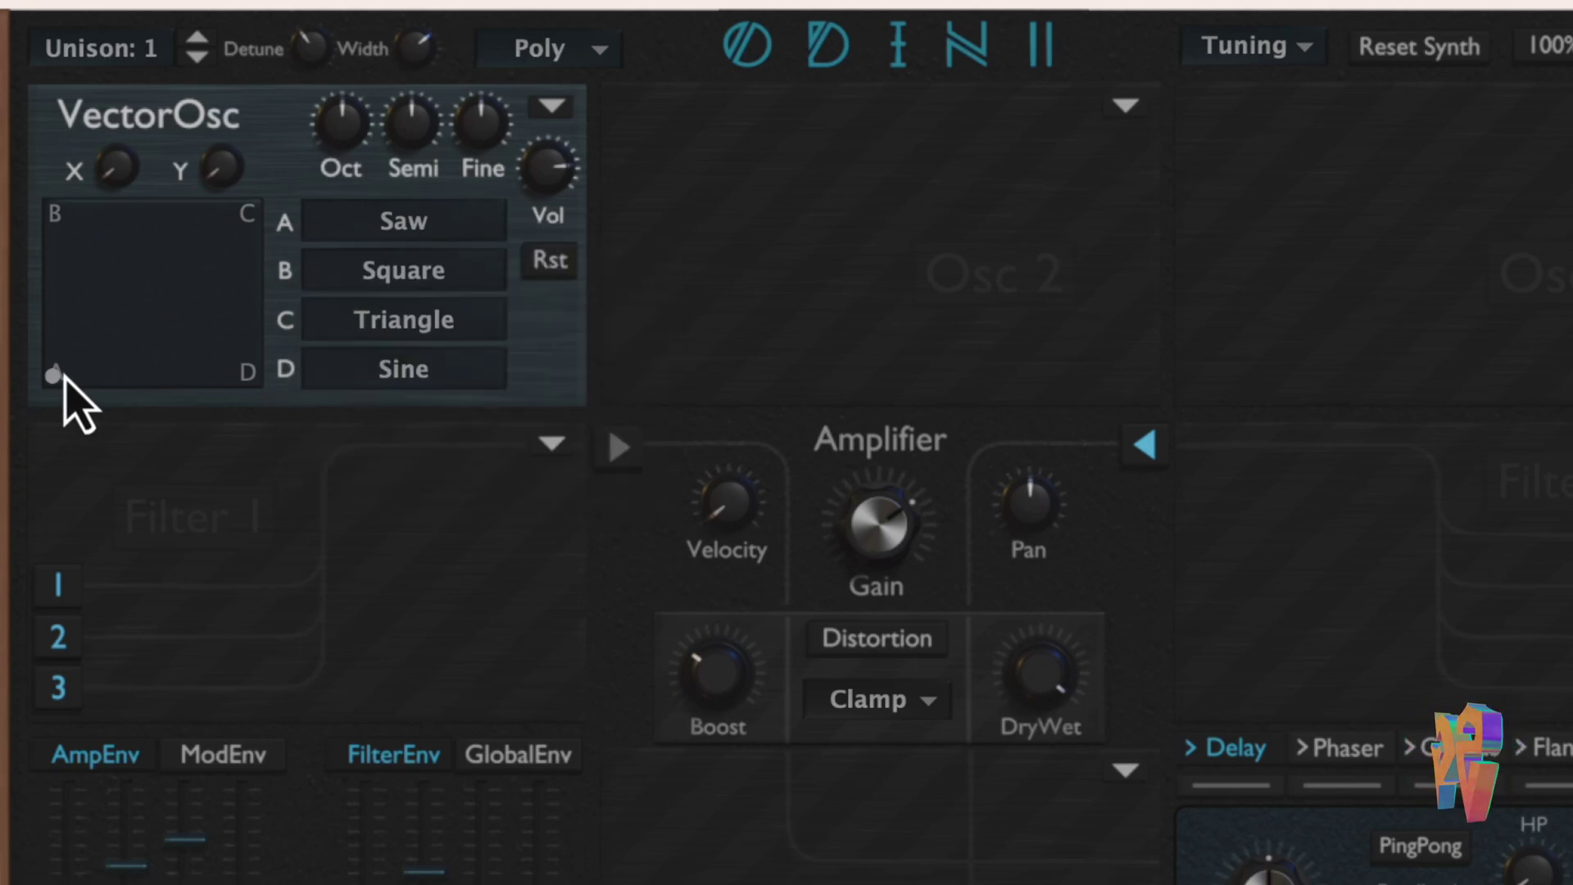
{"action": "left_click_drag", "start_coordinate": [60, 379], "coordinate": [246, 368]}
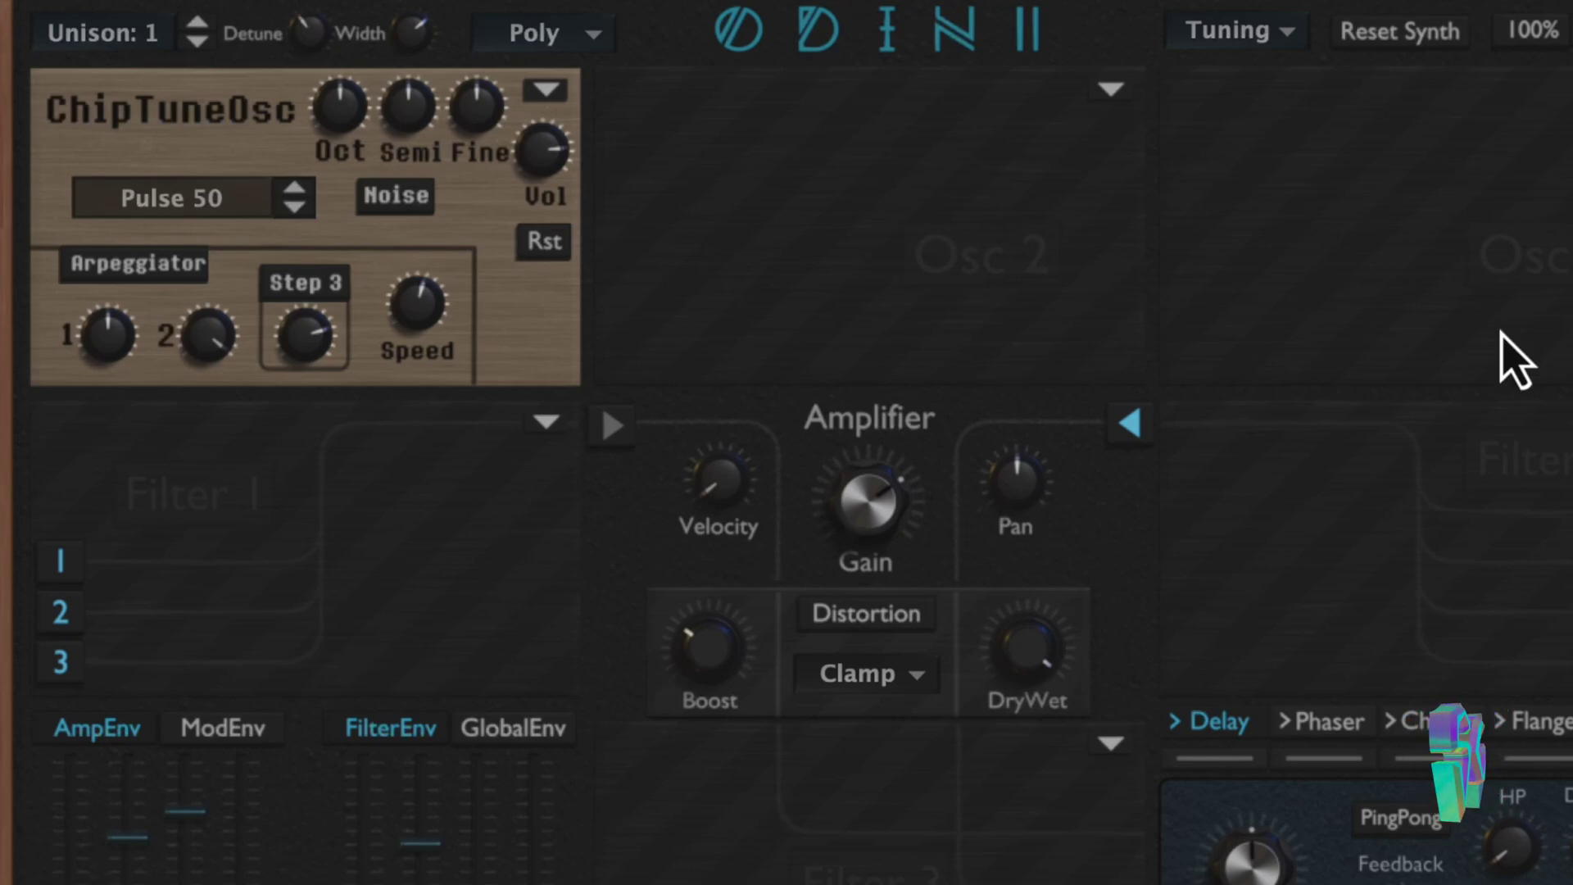
Keep Pulse 50 as the ChipTuneOsc waveform and turn down the third step of its arpeggiator.
{"action": "left_click", "coordinate": [223, 209]}
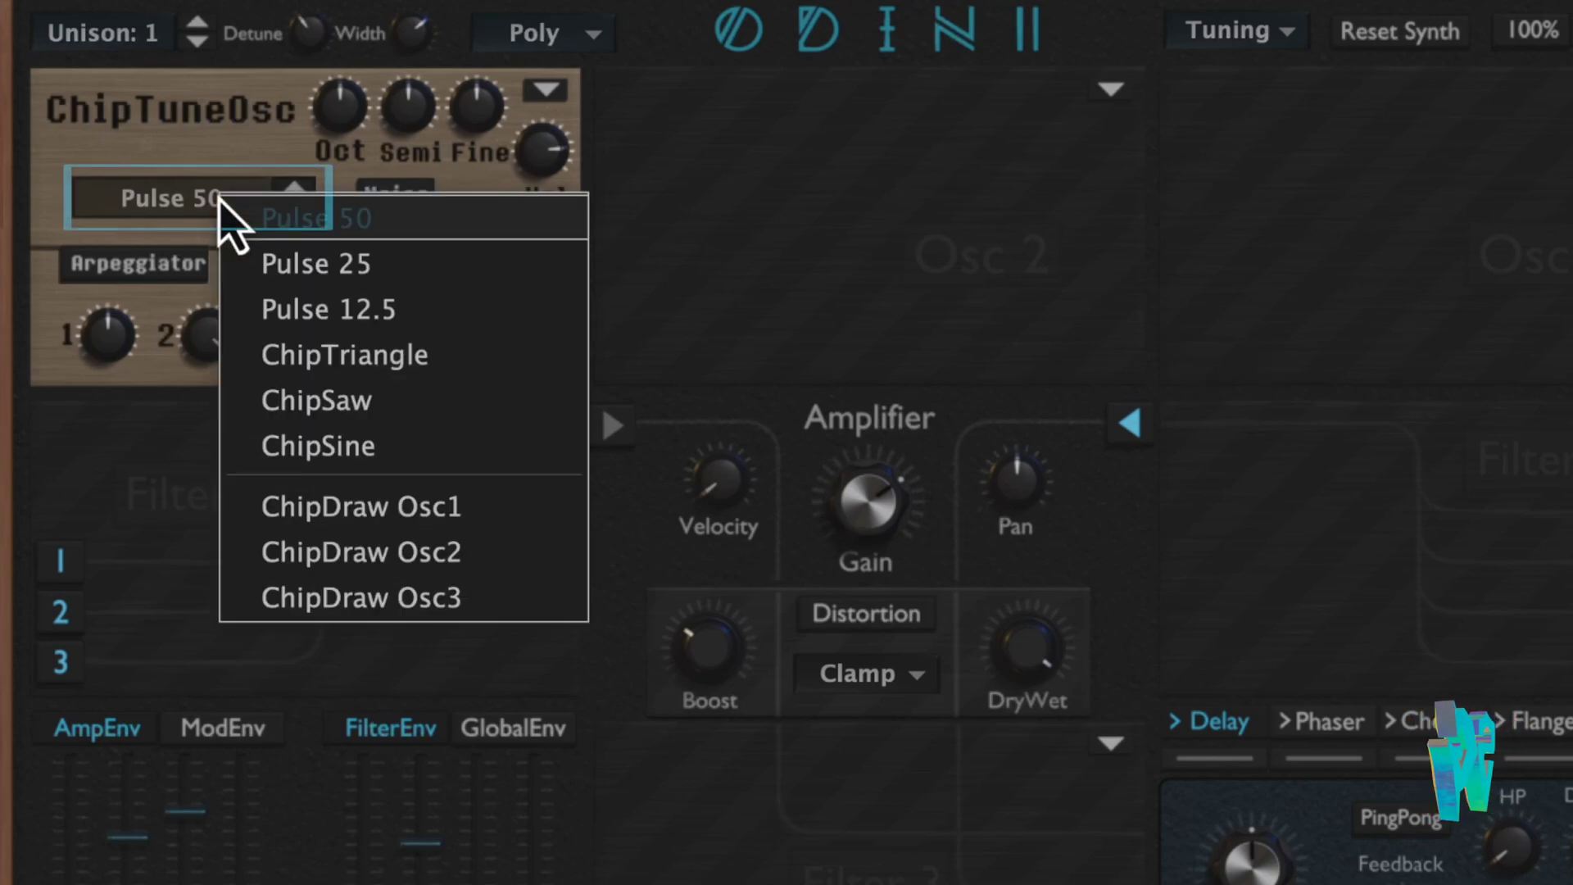
{"action": "left_click", "coordinate": [224, 218]}
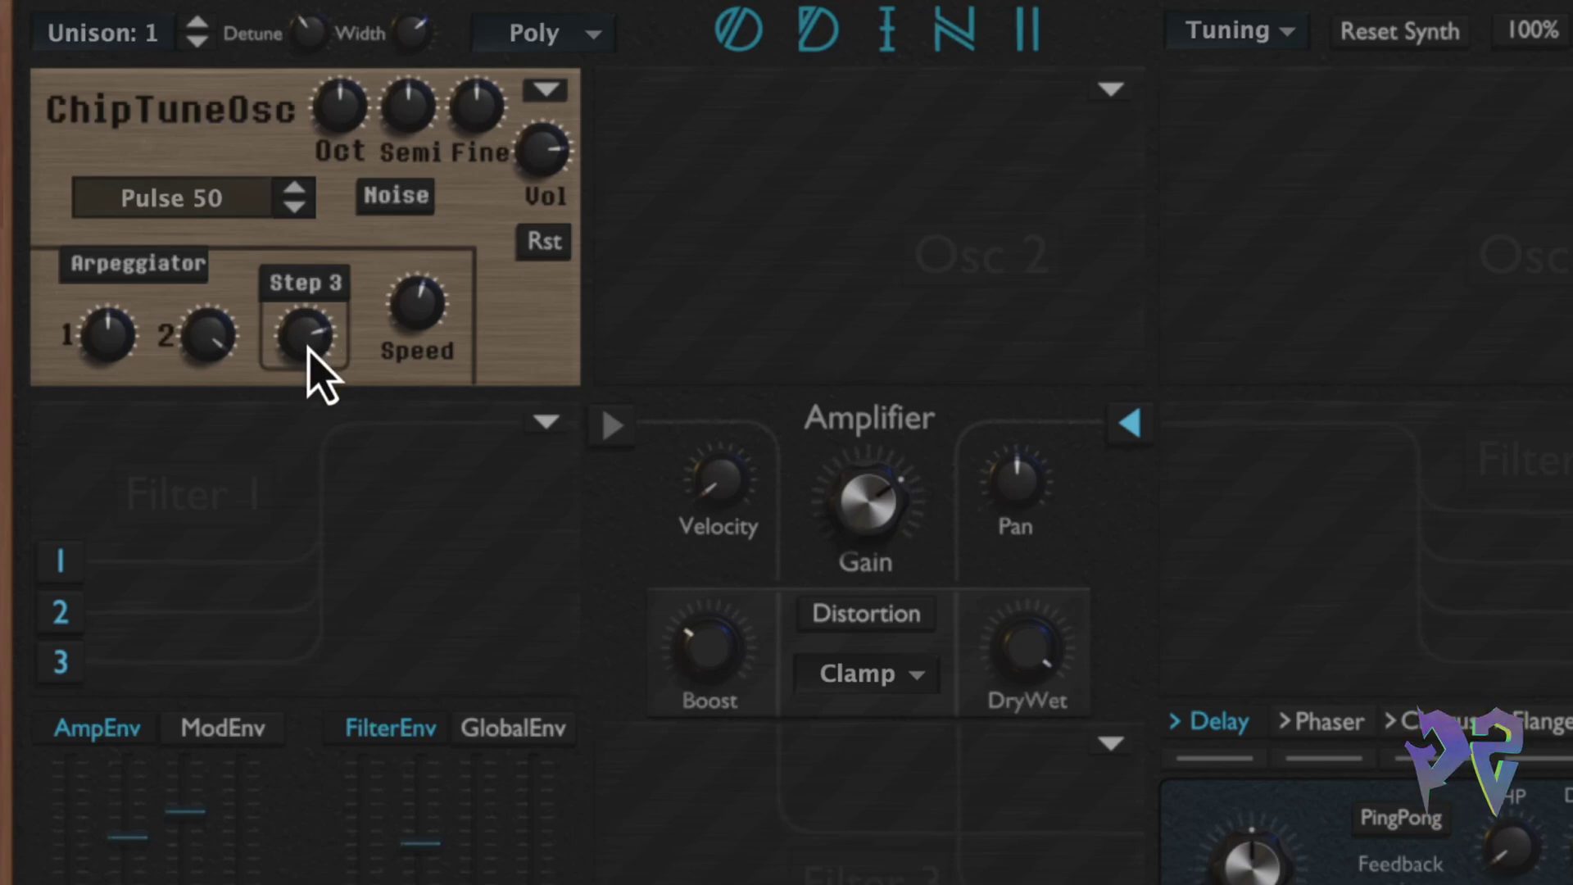
{"action": "left_click_drag", "start_coordinate": [309, 354], "coordinate": [304, 656]}
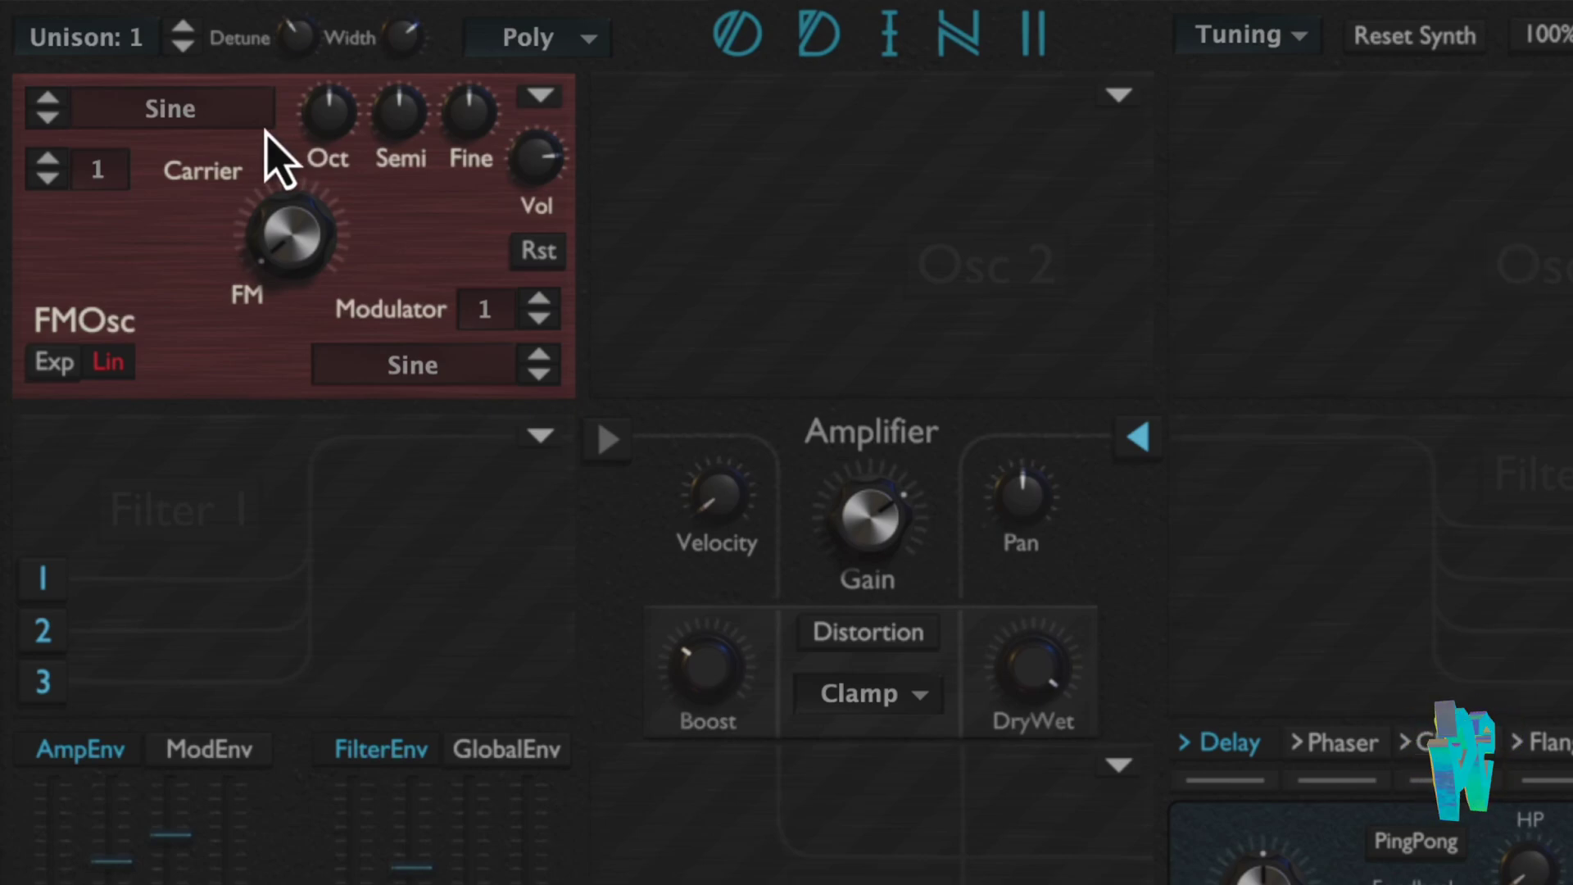
Keep Sine as the FMOsc carrier waveform and raise the FM amount.
{"action": "left_click", "coordinate": [196, 115]}
{"action": "left_click", "coordinate": [186, 160]}
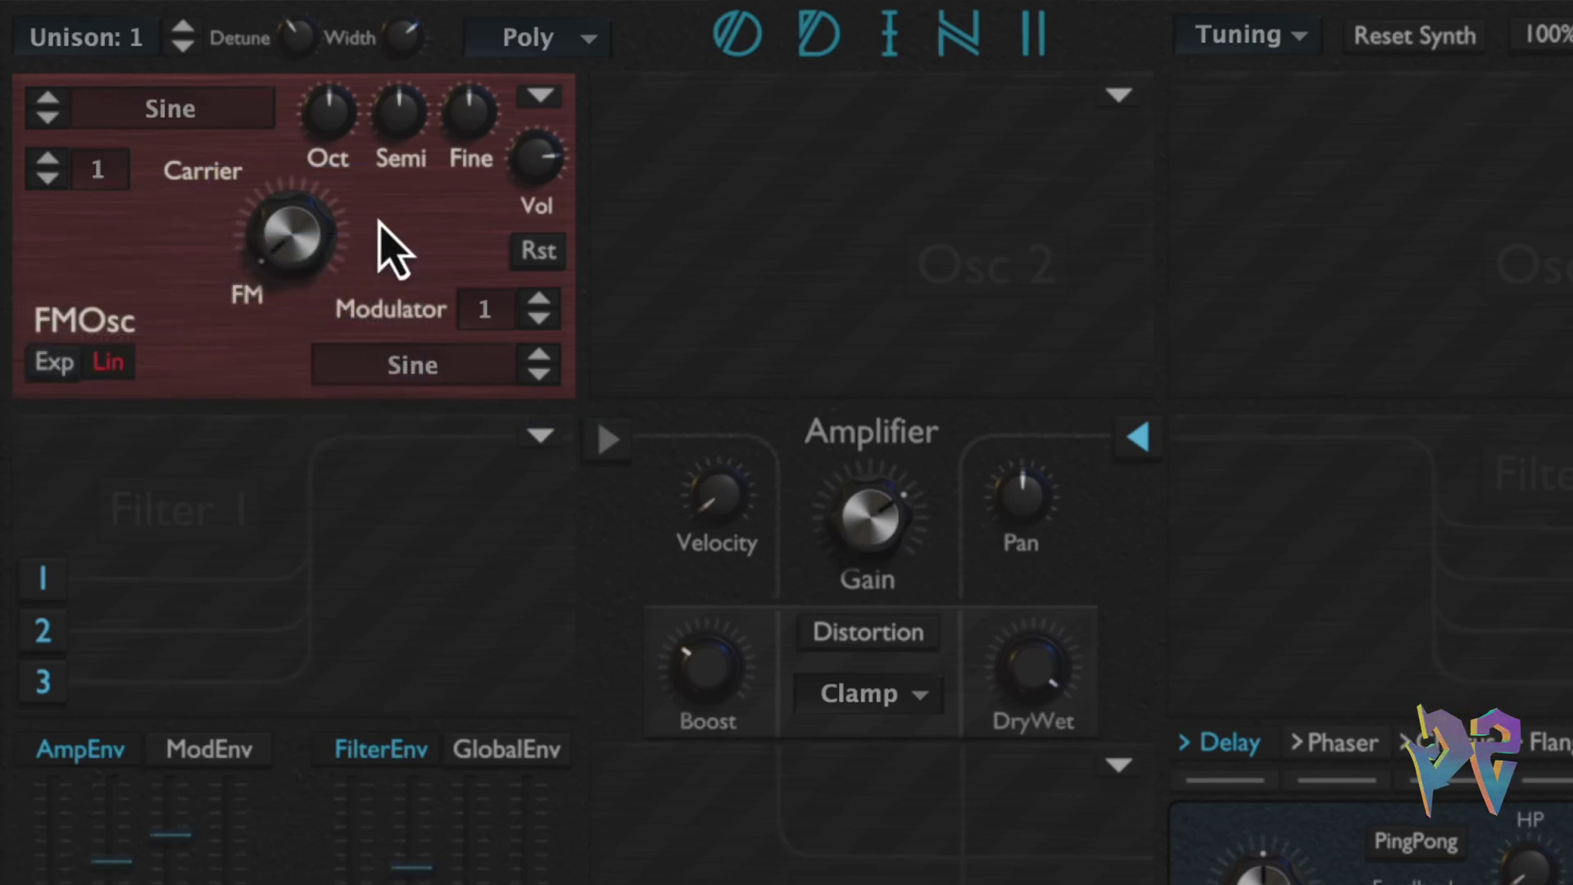
{"action": "left_click_drag", "start_coordinate": [316, 274], "coordinate": [308, 90]}
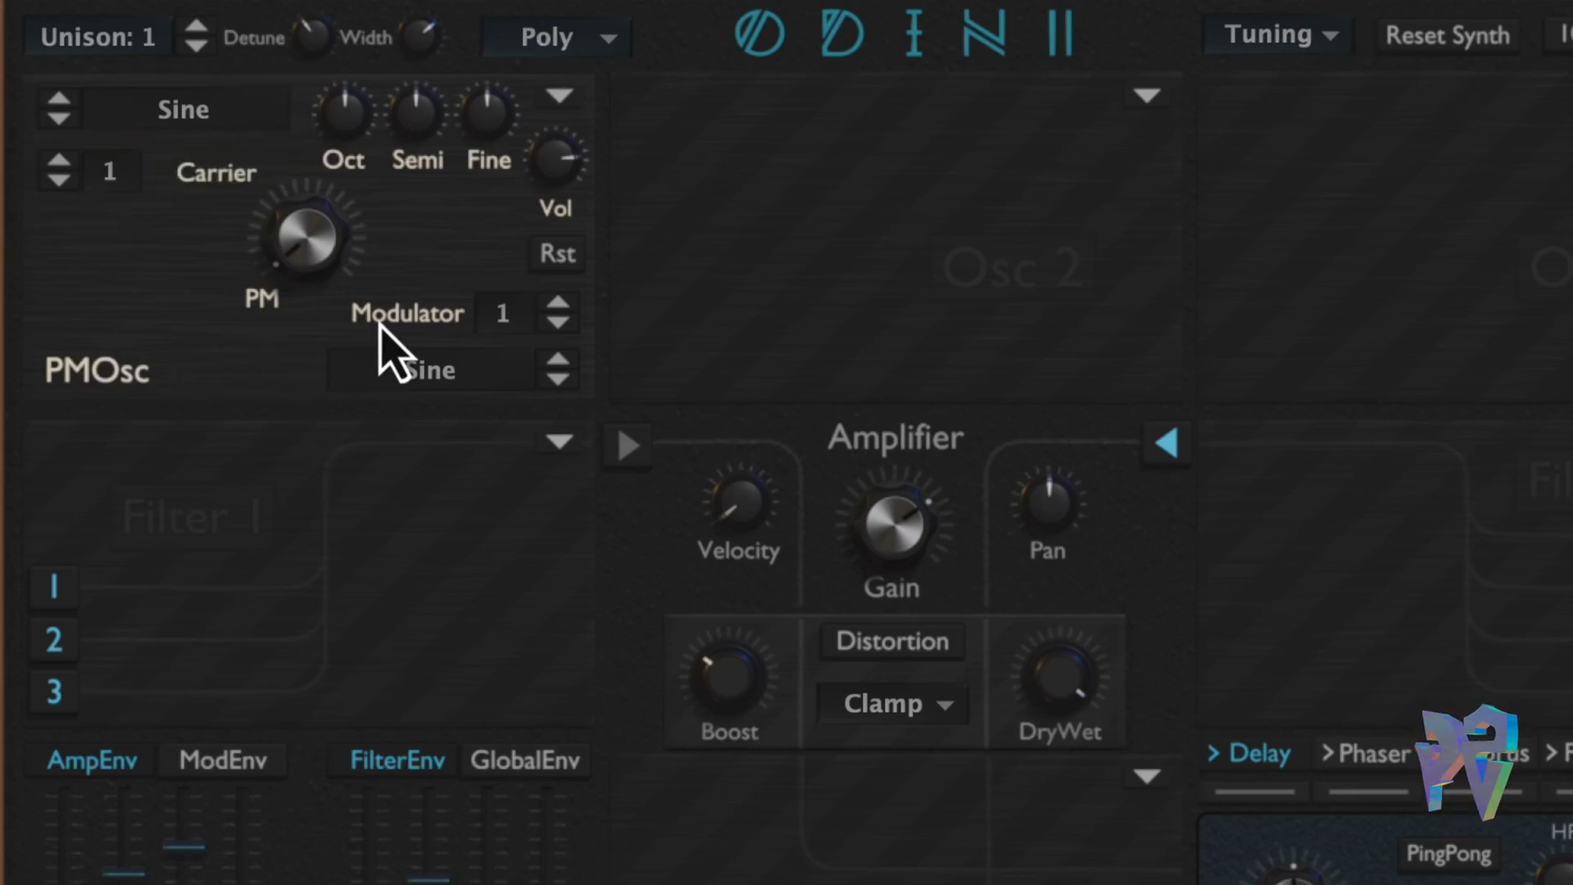
Raise the phase modulation (PM) amount of the PMOsc.
{"action": "mouse_move", "coordinate": [300, 250]}
{"action": "left_click_drag", "start_coordinate": [303, 254], "coordinate": [320, 152]}
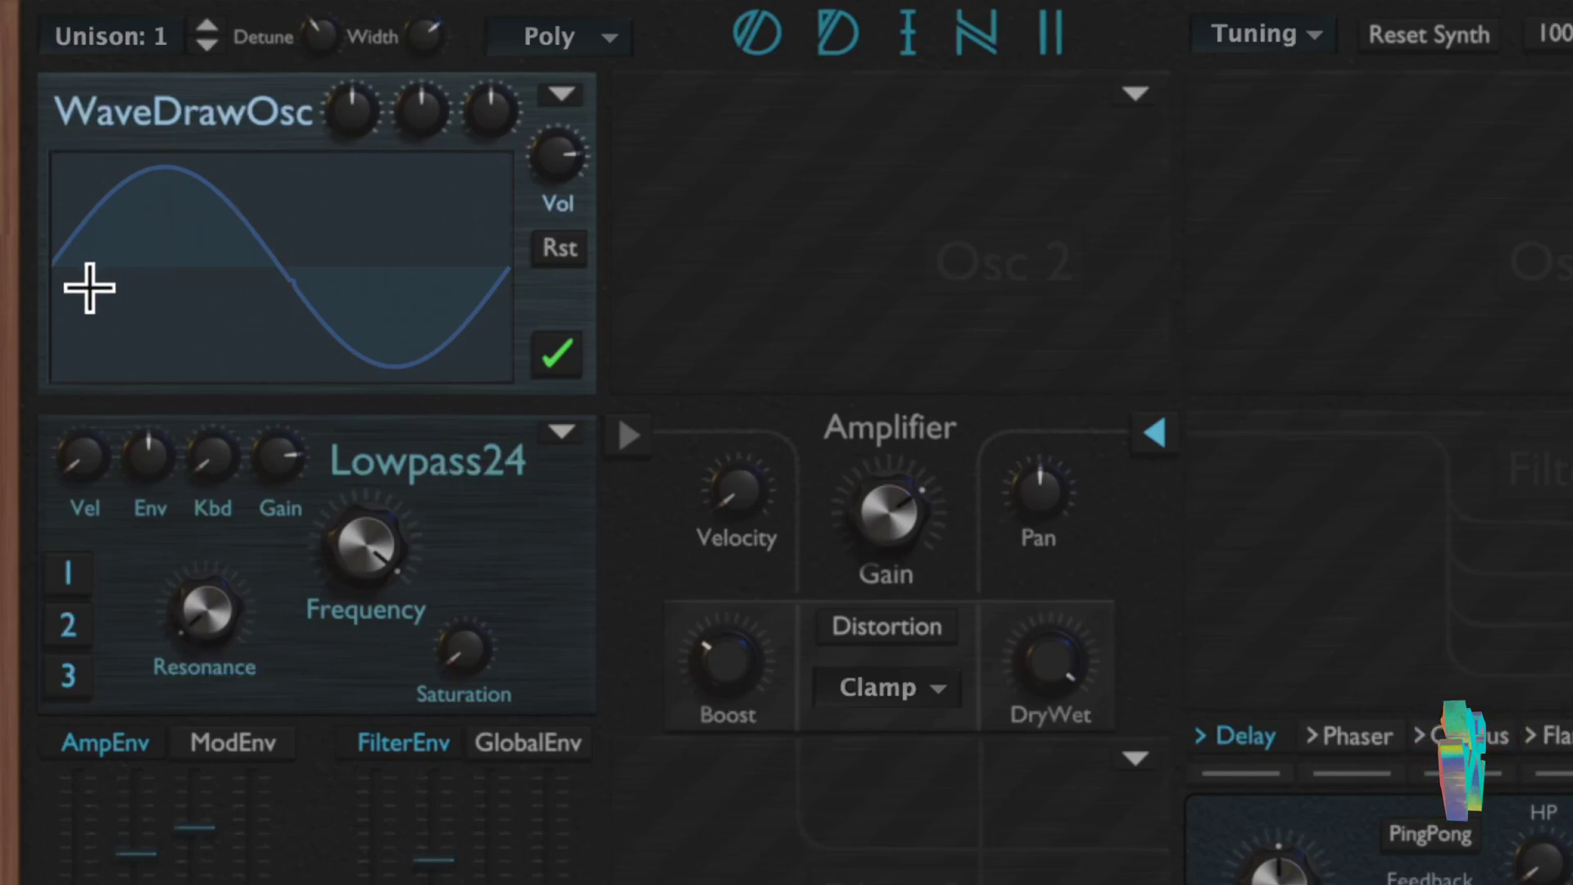
Draw a custom waveform over the sine in the WaveDrawOsc and apply it, then redraw its second half and apply again.
{"action": "mouse_move", "coordinate": [97, 264]}
{"action": "left_mouse_down"}
{"action": "mouse_move", "coordinate": [112, 218]}
{"action": "mouse_move", "coordinate": [211, 202]}
{"action": "mouse_move", "coordinate": [307, 365]}
{"action": "mouse_move", "coordinate": [427, 185]}
{"action": "mouse_move", "coordinate": [502, 251]}
{"action": "left_mouse_up"}
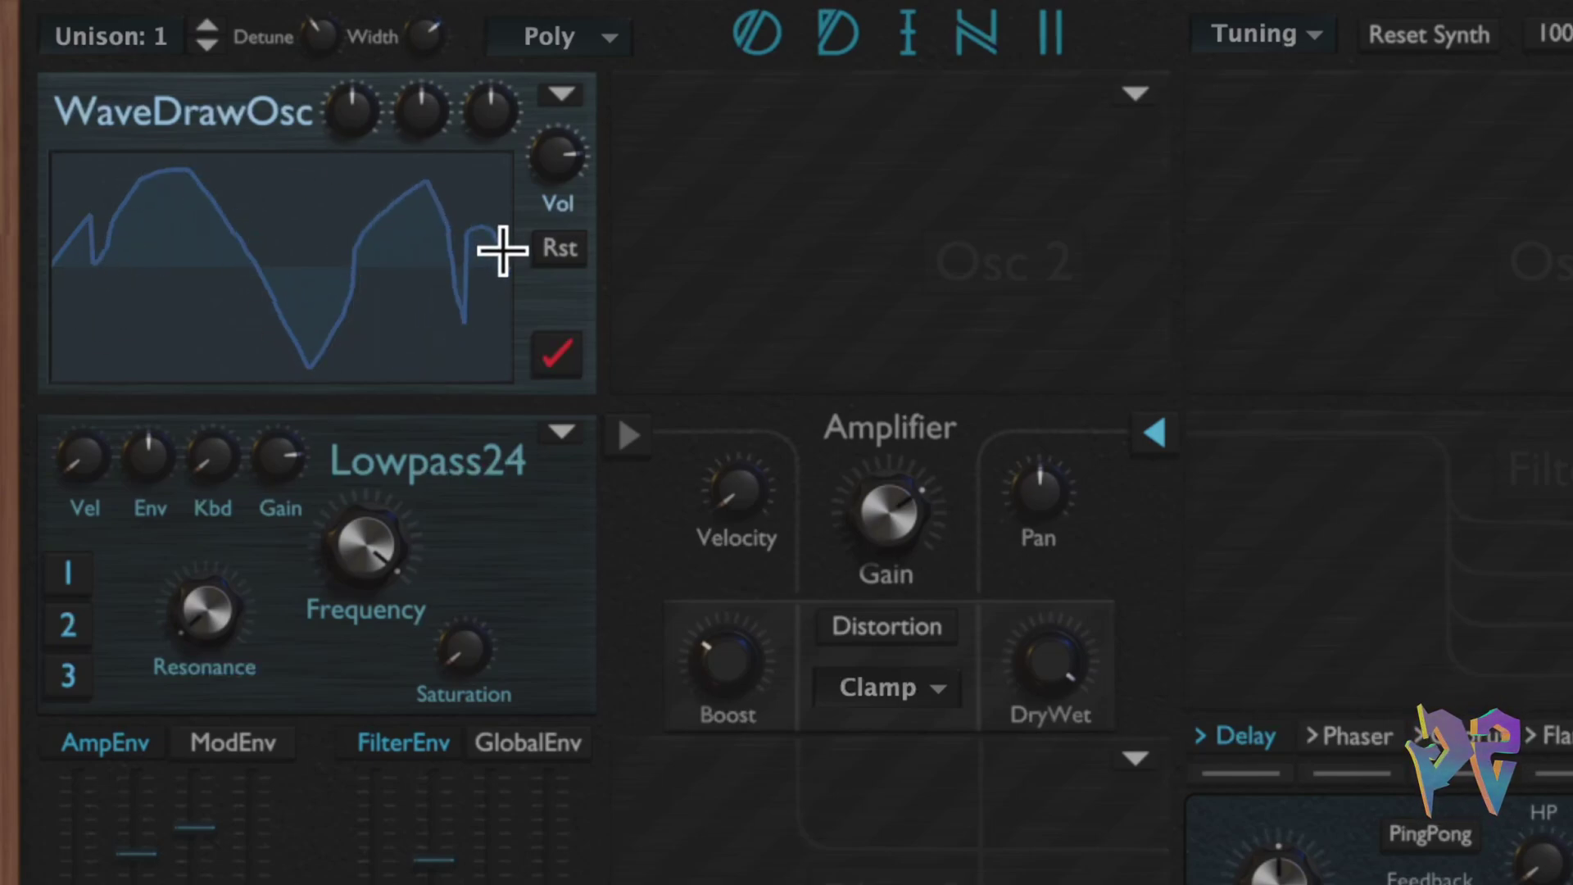
{"action": "left_click", "coordinate": [555, 354]}
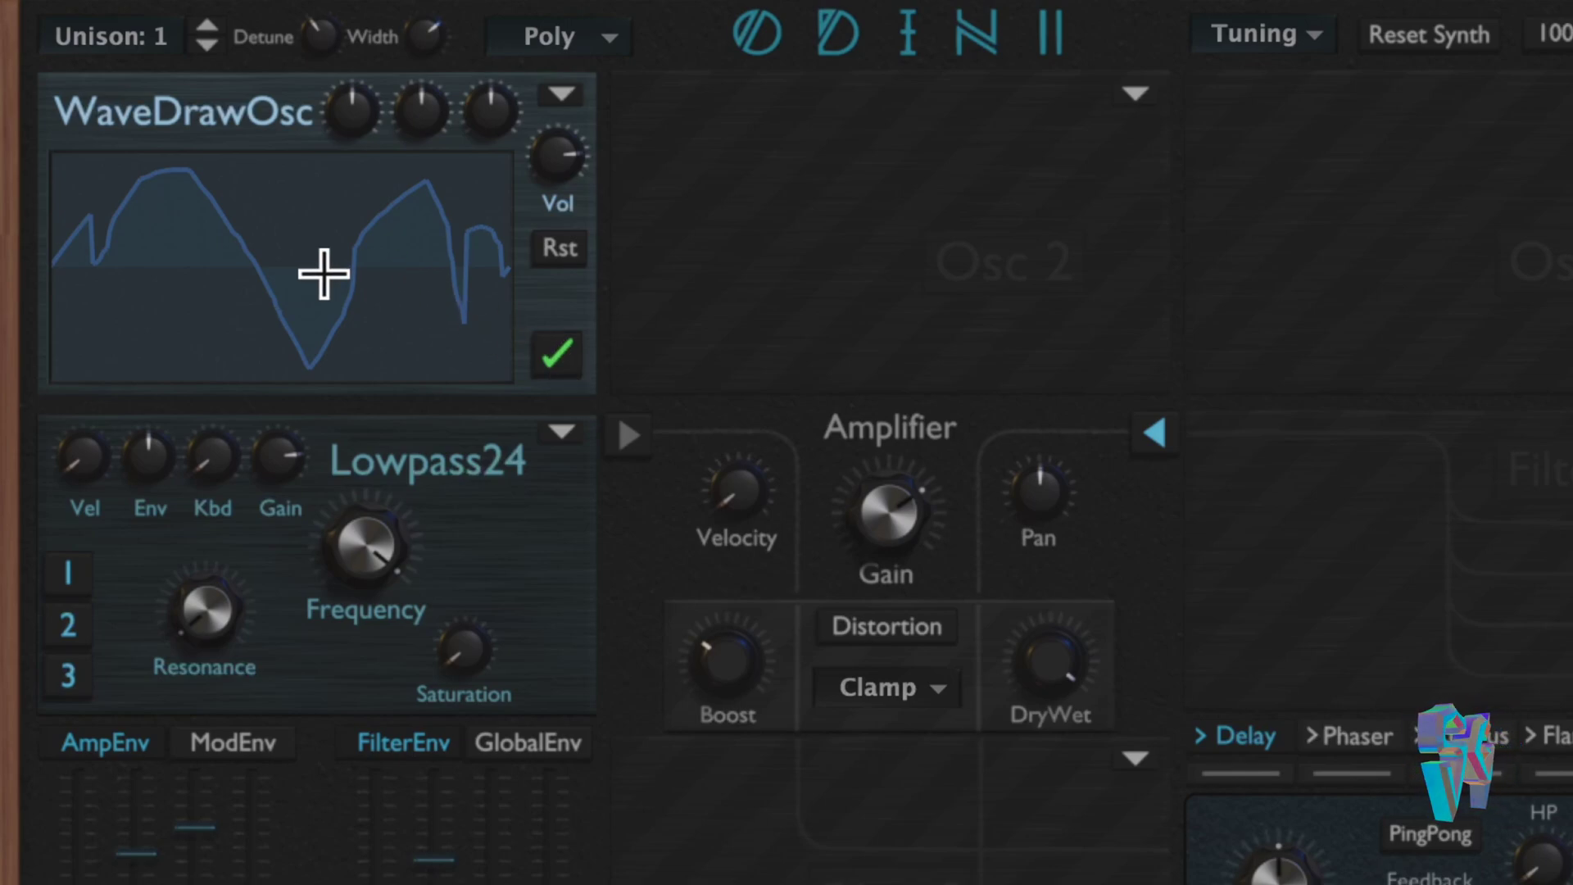
{"action": "mouse_move", "coordinate": [271, 308]}
{"action": "left_mouse_down"}
{"action": "mouse_move", "coordinate": [236, 313]}
{"action": "mouse_move", "coordinate": [320, 243]}
{"action": "mouse_move", "coordinate": [438, 381]}
{"action": "mouse_move", "coordinate": [491, 273]}
{"action": "left_mouse_up"}
{"action": "left_click", "coordinate": [563, 355]}
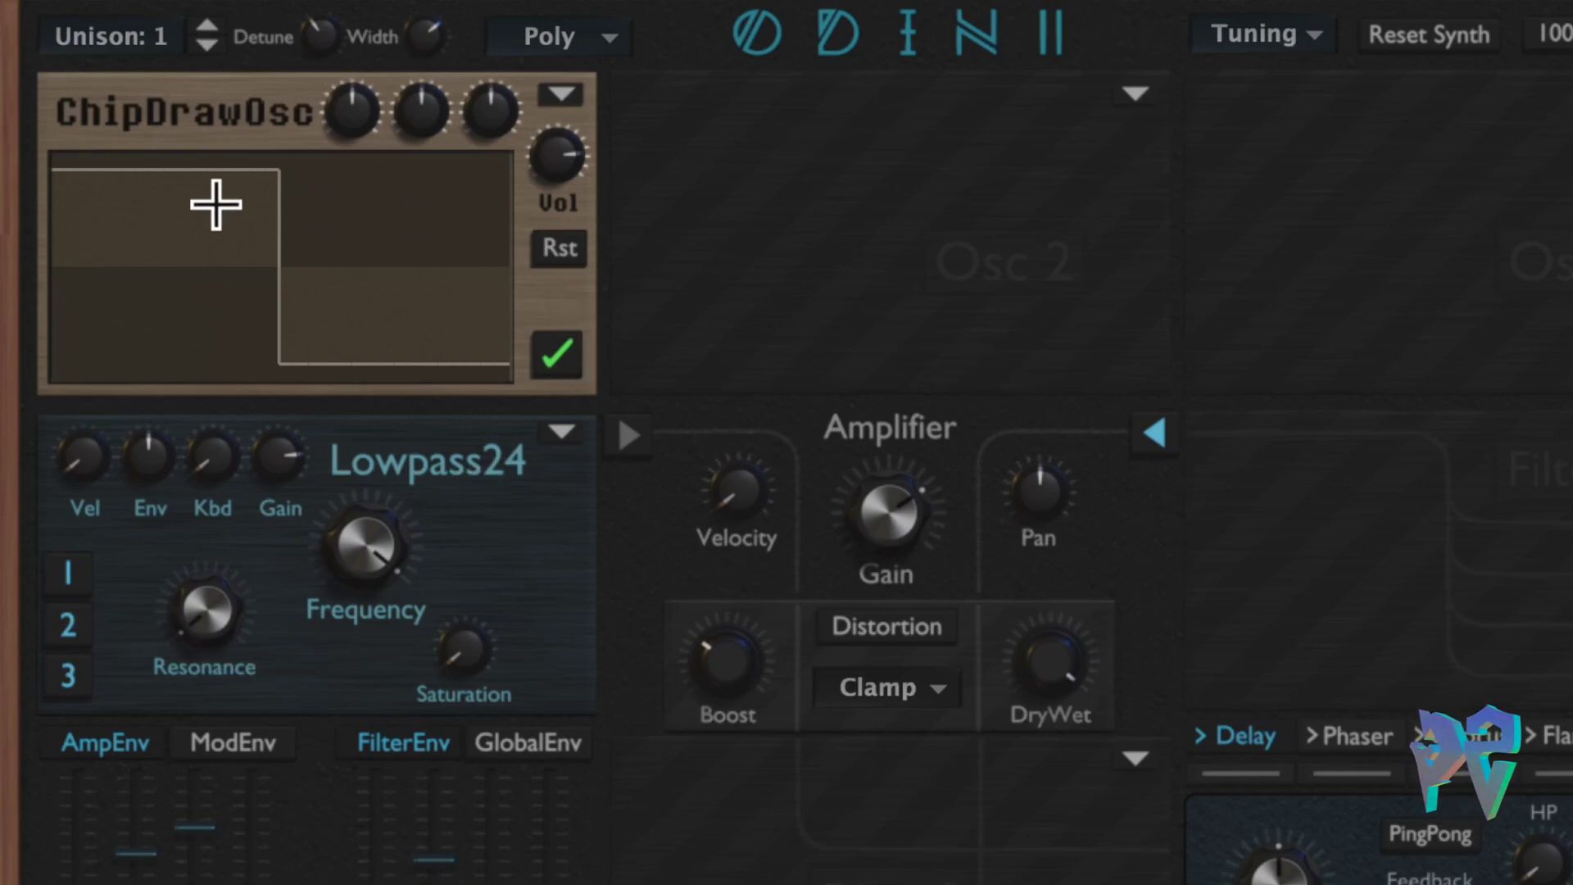
Draw and apply a custom stepped waveform in the ChipDrawOsc, and draw a wavy harmonic spectrum across the SpecDrawOsc.
{"action": "mouse_move", "coordinate": [87, 333]}
{"action": "left_mouse_down"}
{"action": "mouse_move", "coordinate": [171, 218]}
{"action": "mouse_move", "coordinate": [239, 251]}
{"action": "mouse_move", "coordinate": [316, 330]}
{"action": "mouse_move", "coordinate": [372, 239]}
{"action": "mouse_move", "coordinate": [433, 245]}
{"action": "mouse_move", "coordinate": [474, 328]}
{"action": "mouse_move", "coordinate": [504, 361]}
{"action": "left_mouse_up"}
{"action": "left_click", "coordinate": [574, 364]}
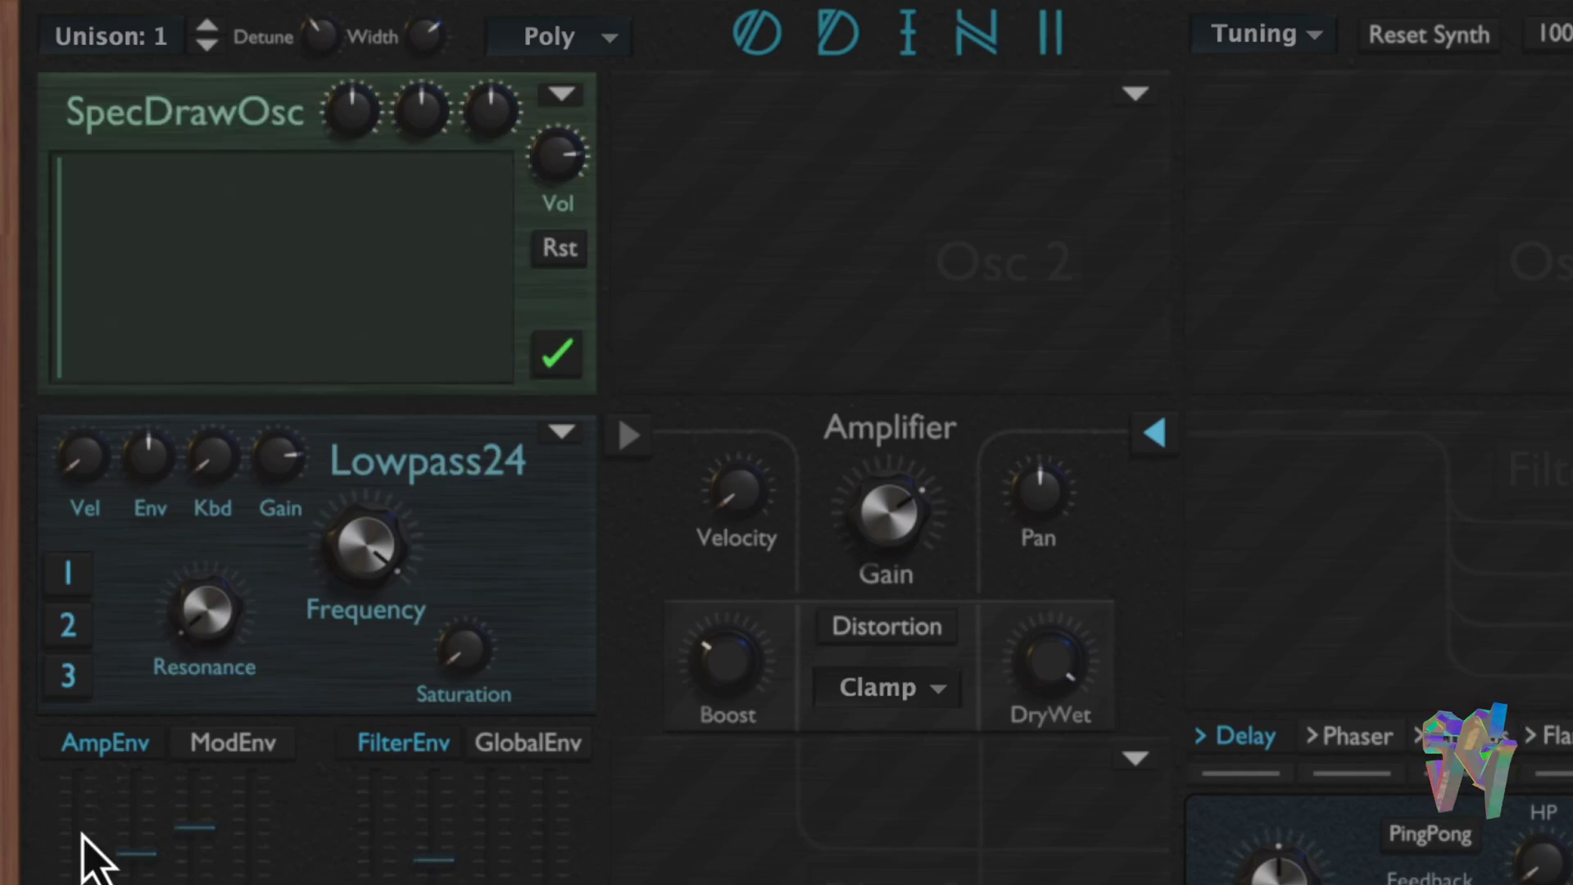
{"action": "mouse_move", "coordinate": [57, 222]}
{"action": "left_mouse_down"}
{"action": "mouse_move", "coordinate": [105, 196]}
{"action": "mouse_move", "coordinate": [185, 271]}
{"action": "mouse_move", "coordinate": [259, 259]}
{"action": "mouse_move", "coordinate": [342, 328]}
{"action": "mouse_move", "coordinate": [416, 270]}
{"action": "mouse_move", "coordinate": [496, 295]}
{"action": "mouse_move", "coordinate": [539, 337]}
{"action": "left_mouse_up"}
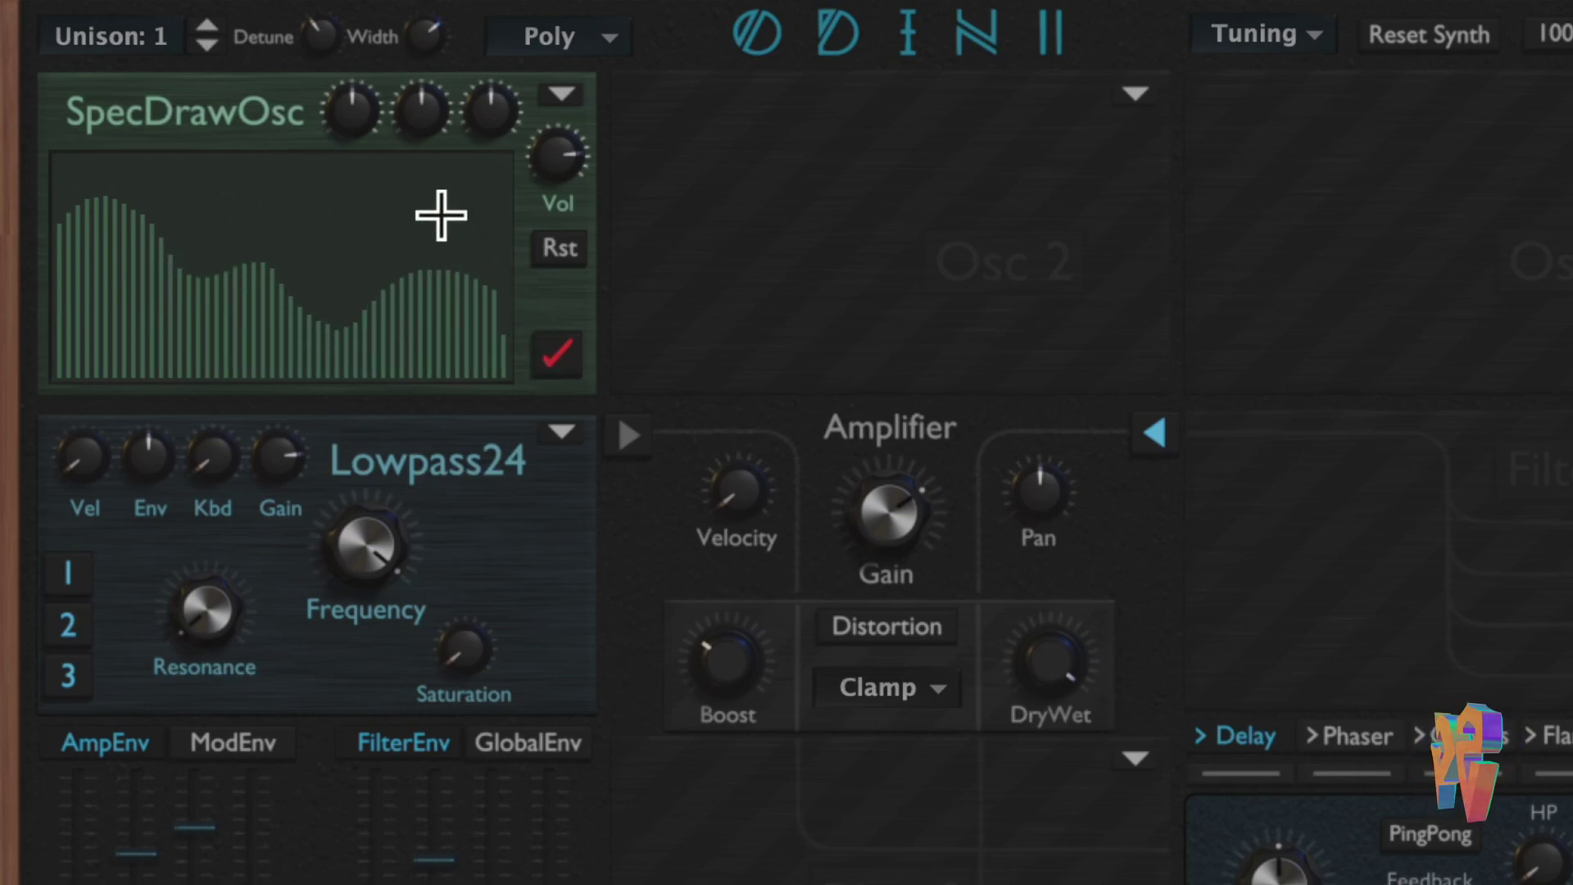
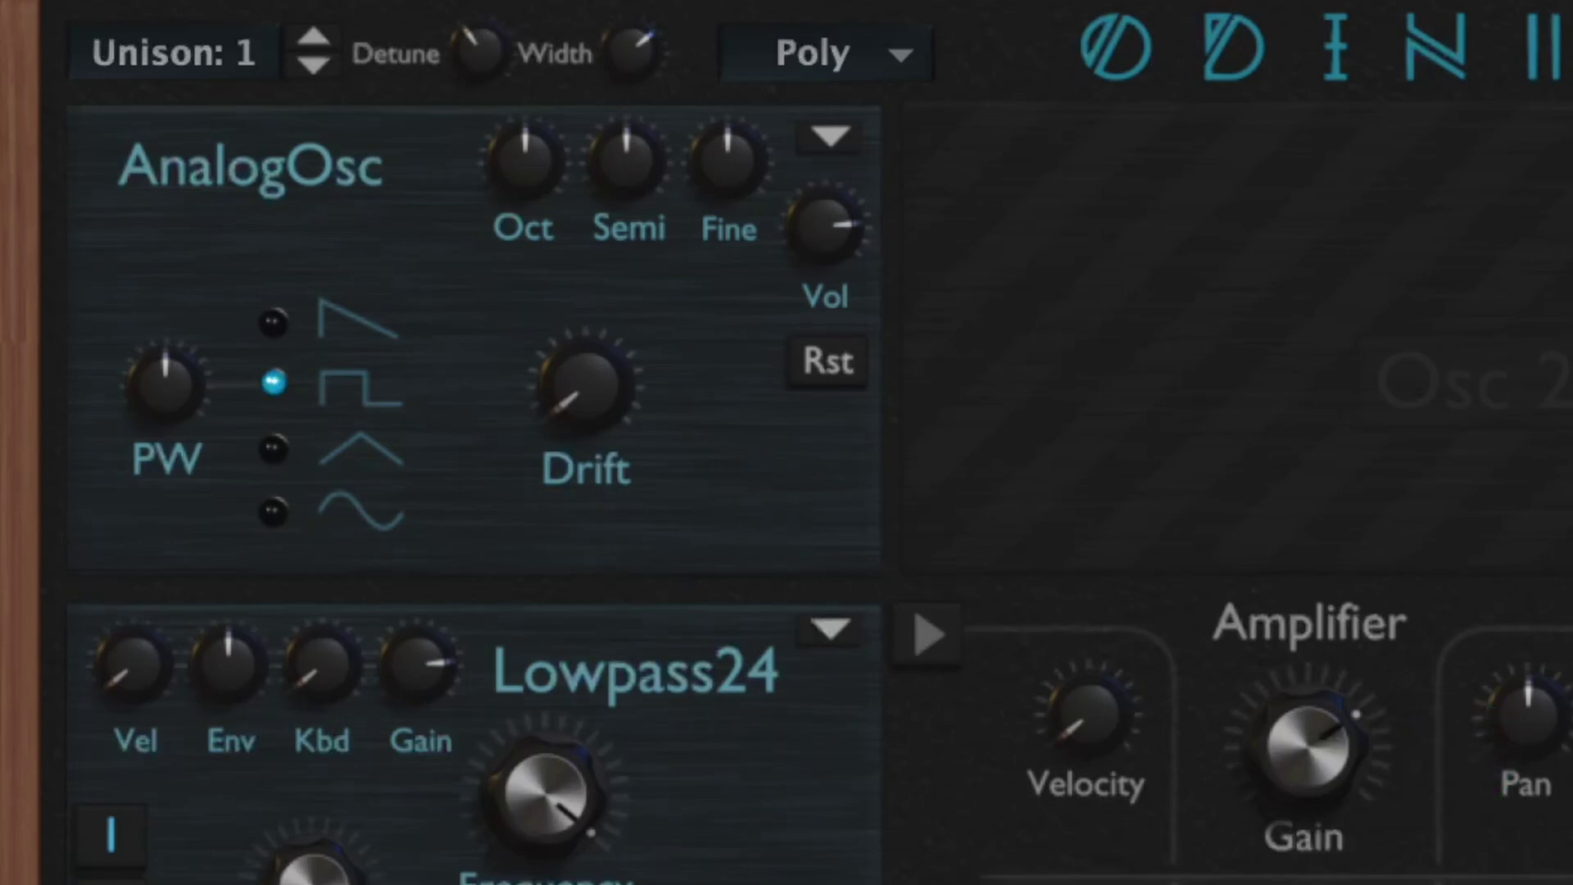
Sweep the AnalogOsc's pulse width down to minimum and back to centre, and its Drift up to maximum and back down.
{"action": "mouse_move", "coordinate": [176, 406]}
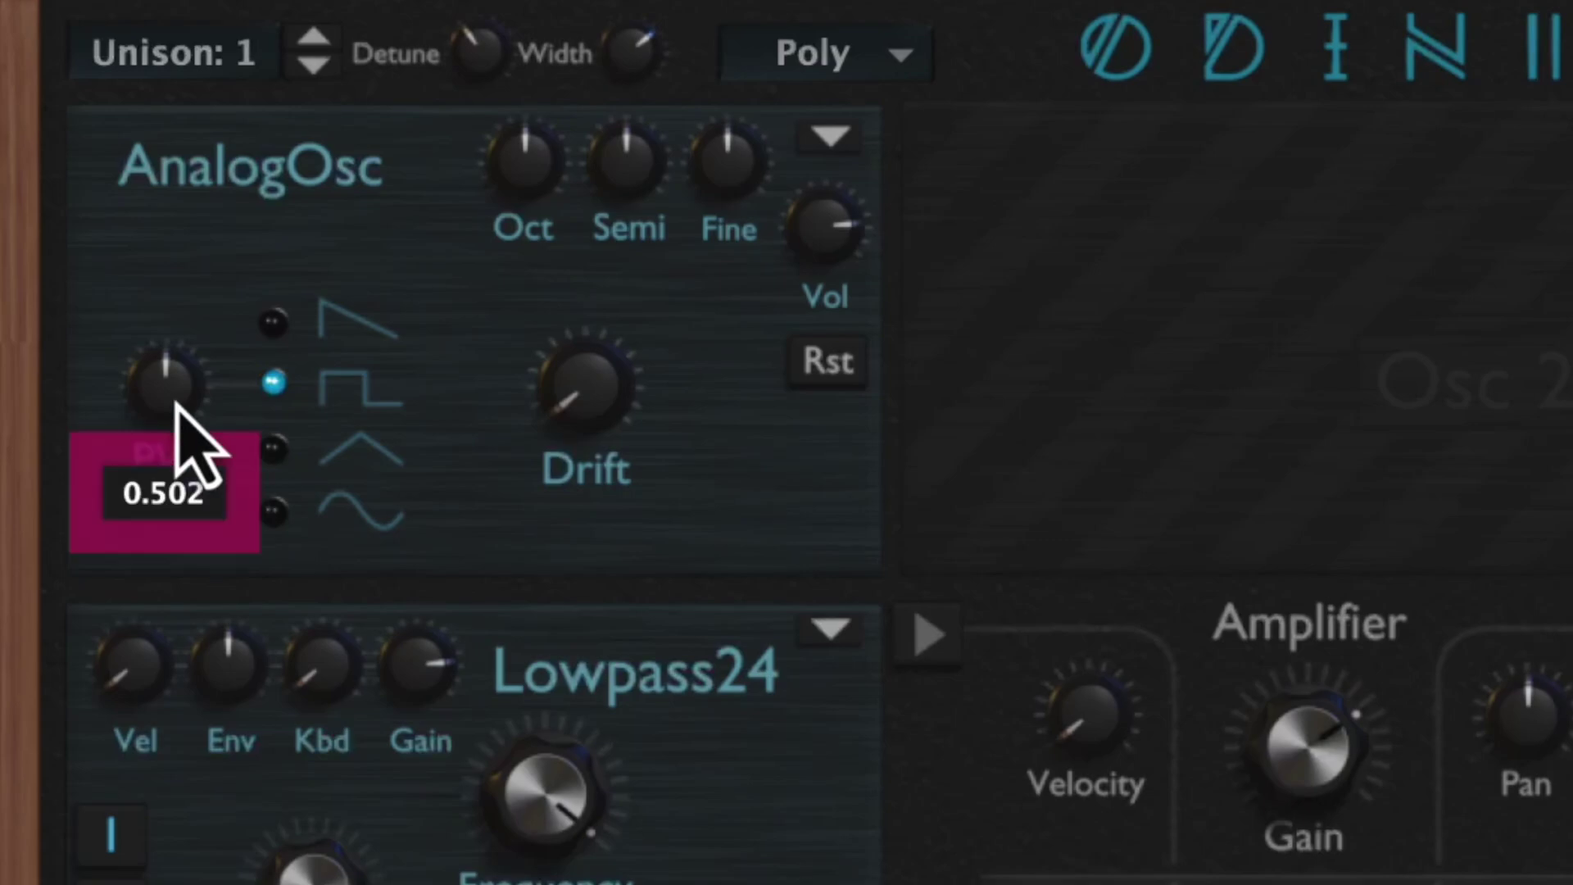
{"action": "left_click_drag", "start_coordinate": [169, 367], "coordinate": [135, 721]}
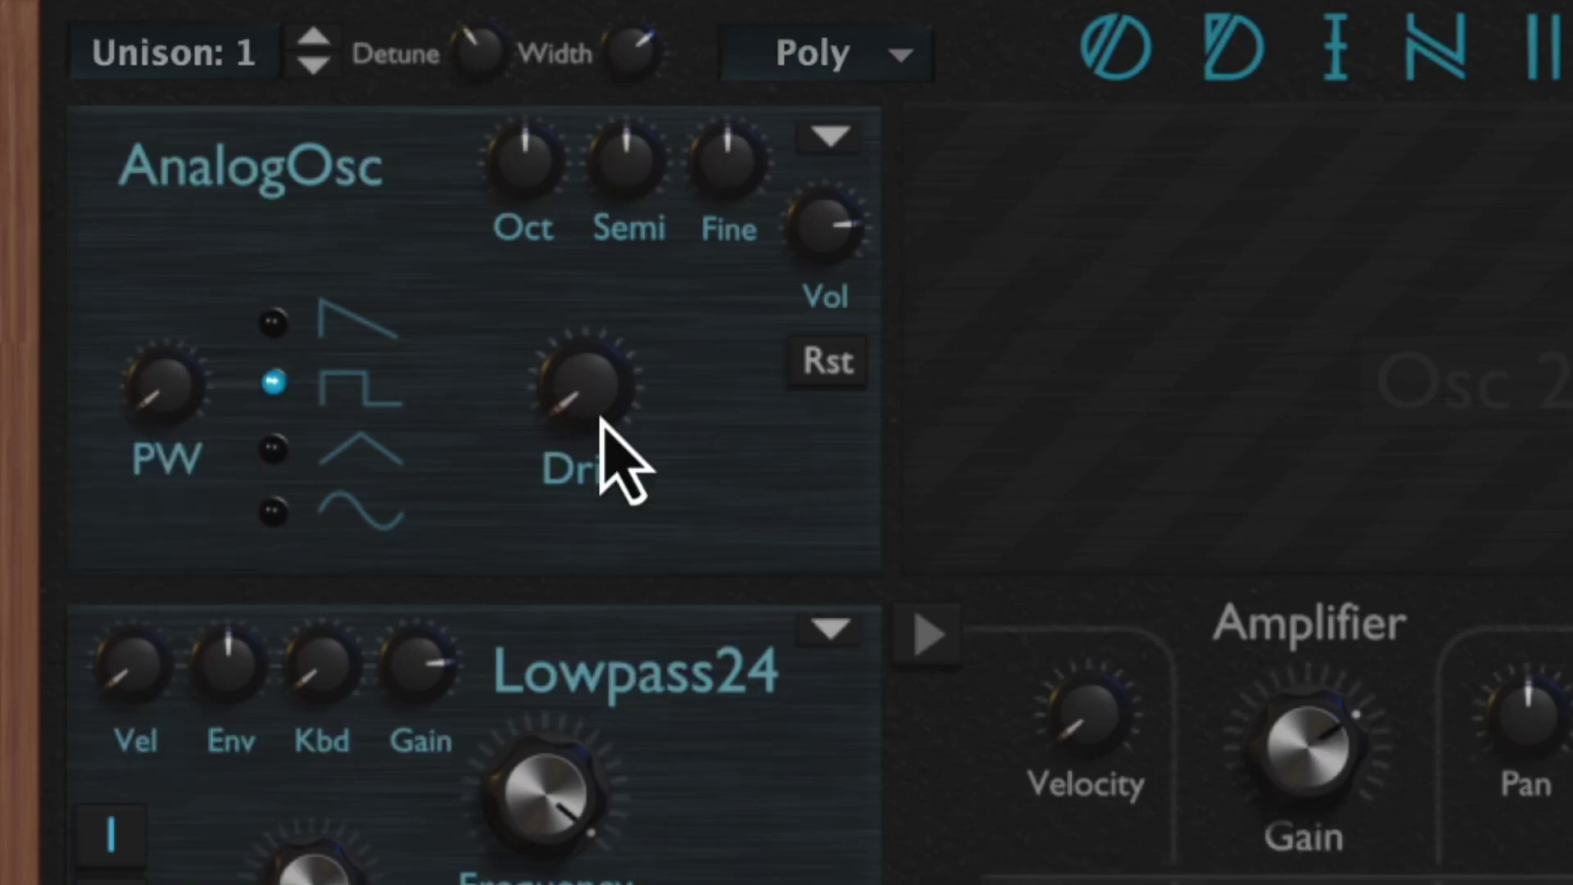
{"action": "left_click_drag", "start_coordinate": [604, 426], "coordinate": [615, 24]}
{"action": "left_click_drag", "start_coordinate": [162, 389], "coordinate": [184, 123]}
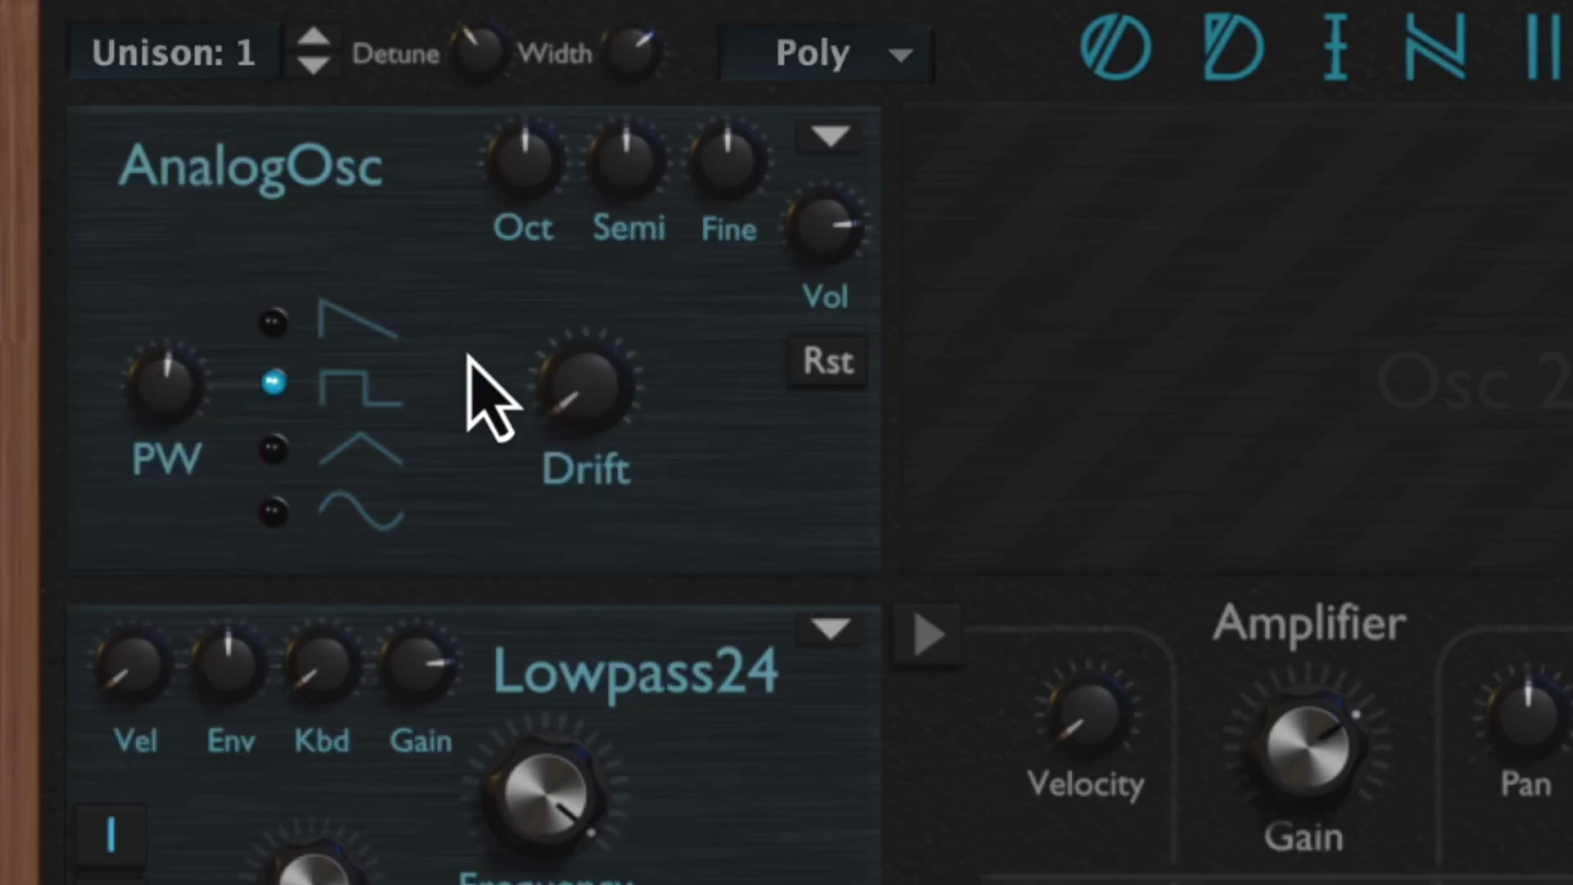
{"action": "left_click_drag", "start_coordinate": [540, 398], "coordinate": [541, 82]}
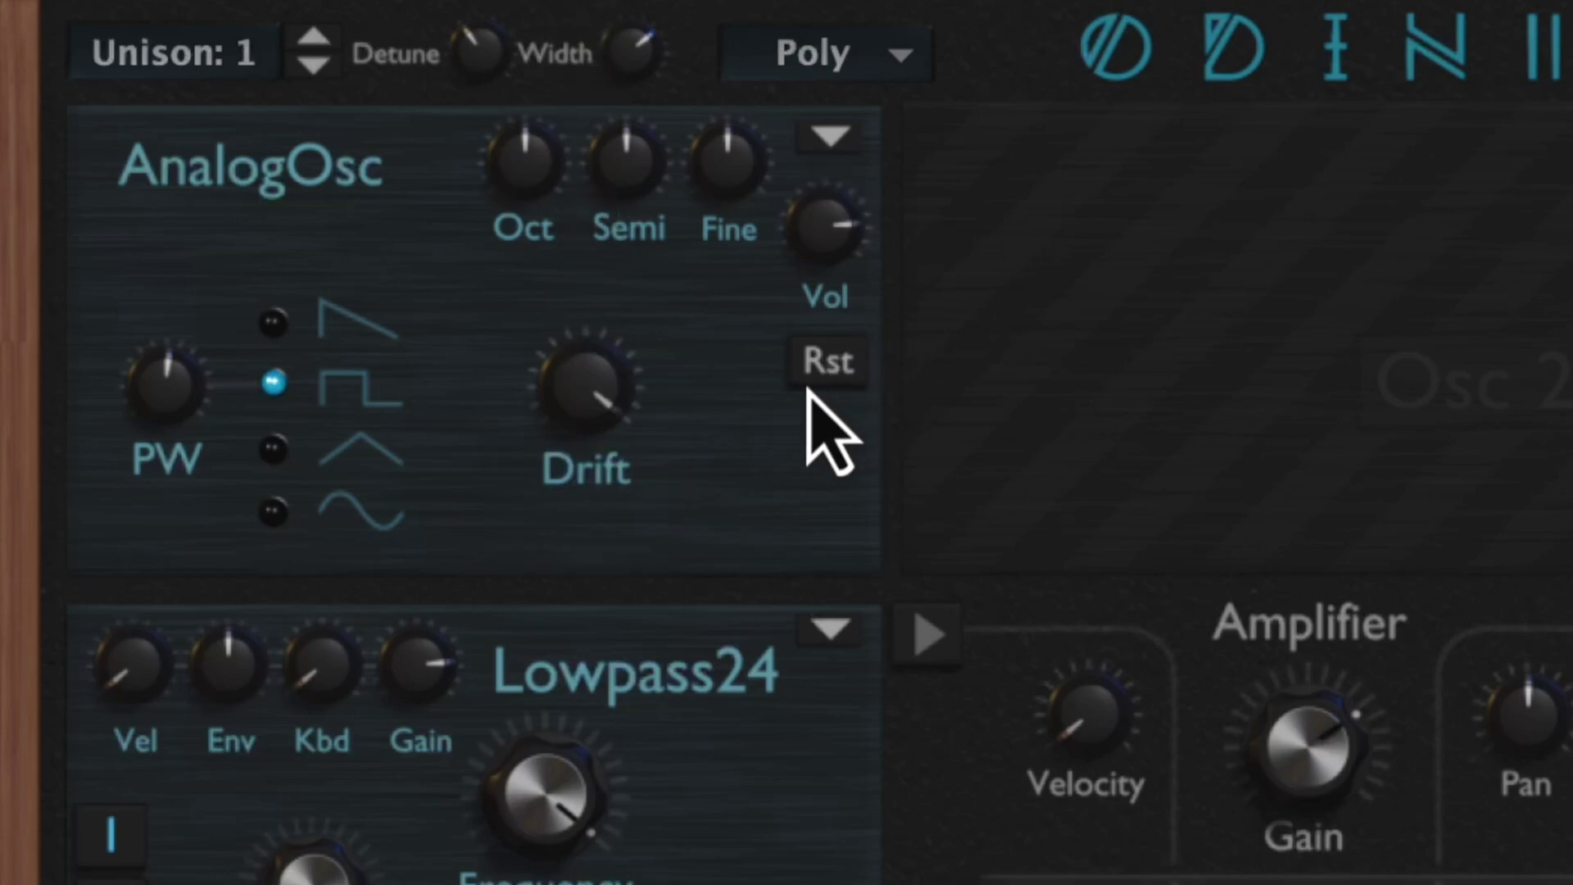
{"action": "left_click_drag", "start_coordinate": [621, 405], "coordinate": [590, 820]}
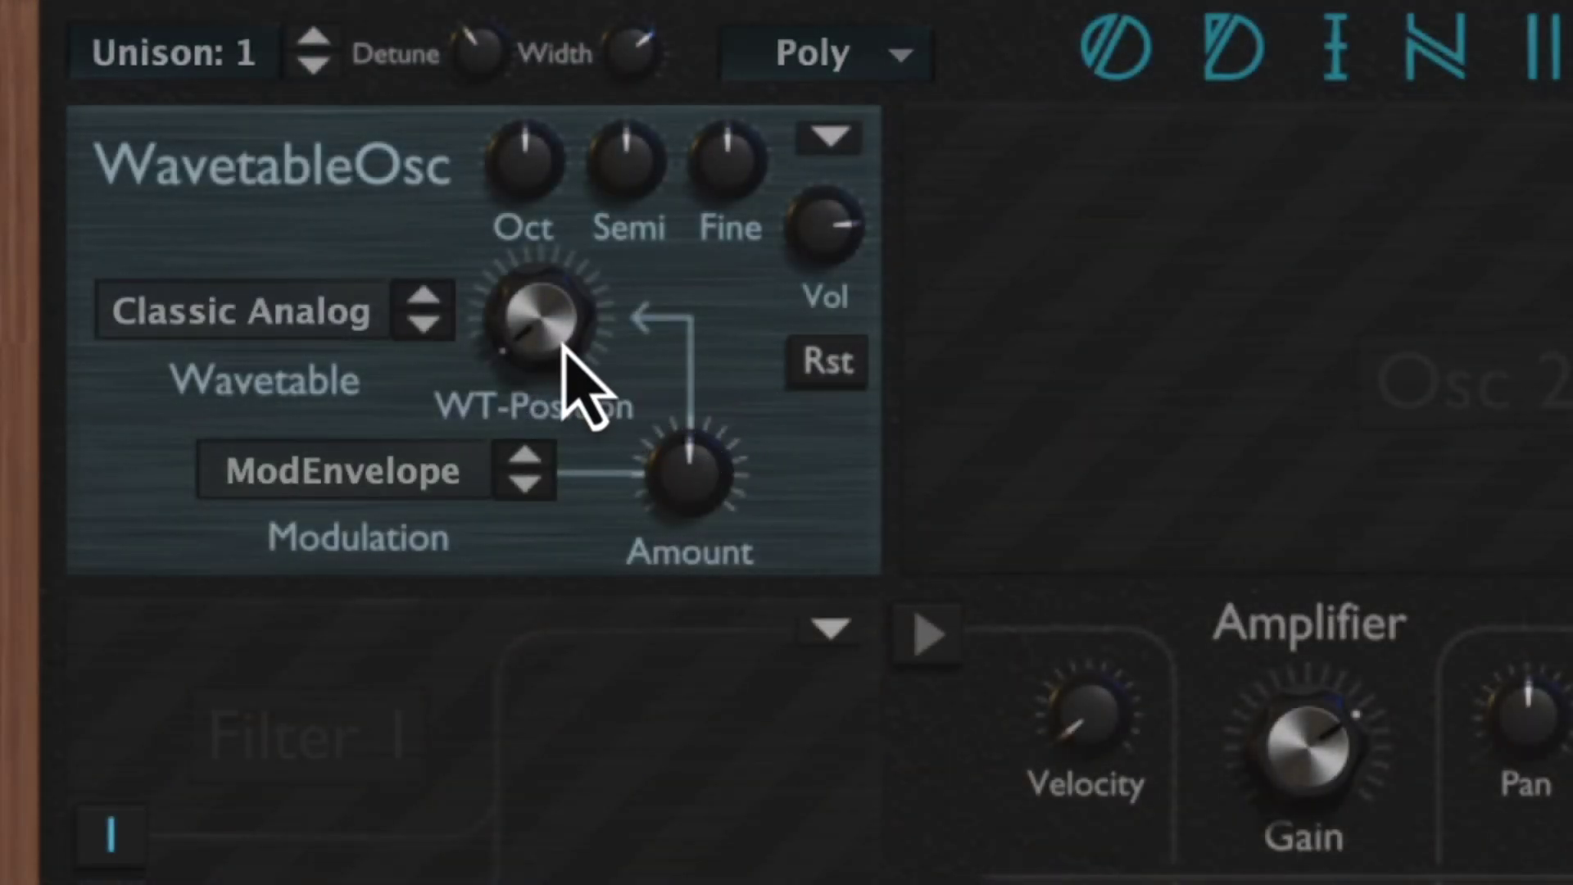
Sweep the WavetableOsc's WT-Position up and back down, and set its wavetable to Harsh.
{"action": "left_click_drag", "start_coordinate": [565, 352], "coordinate": [573, 71]}
{"action": "left_click_drag", "start_coordinate": [569, 322], "coordinate": [548, 442]}
{"action": "left_click", "coordinate": [386, 319]}
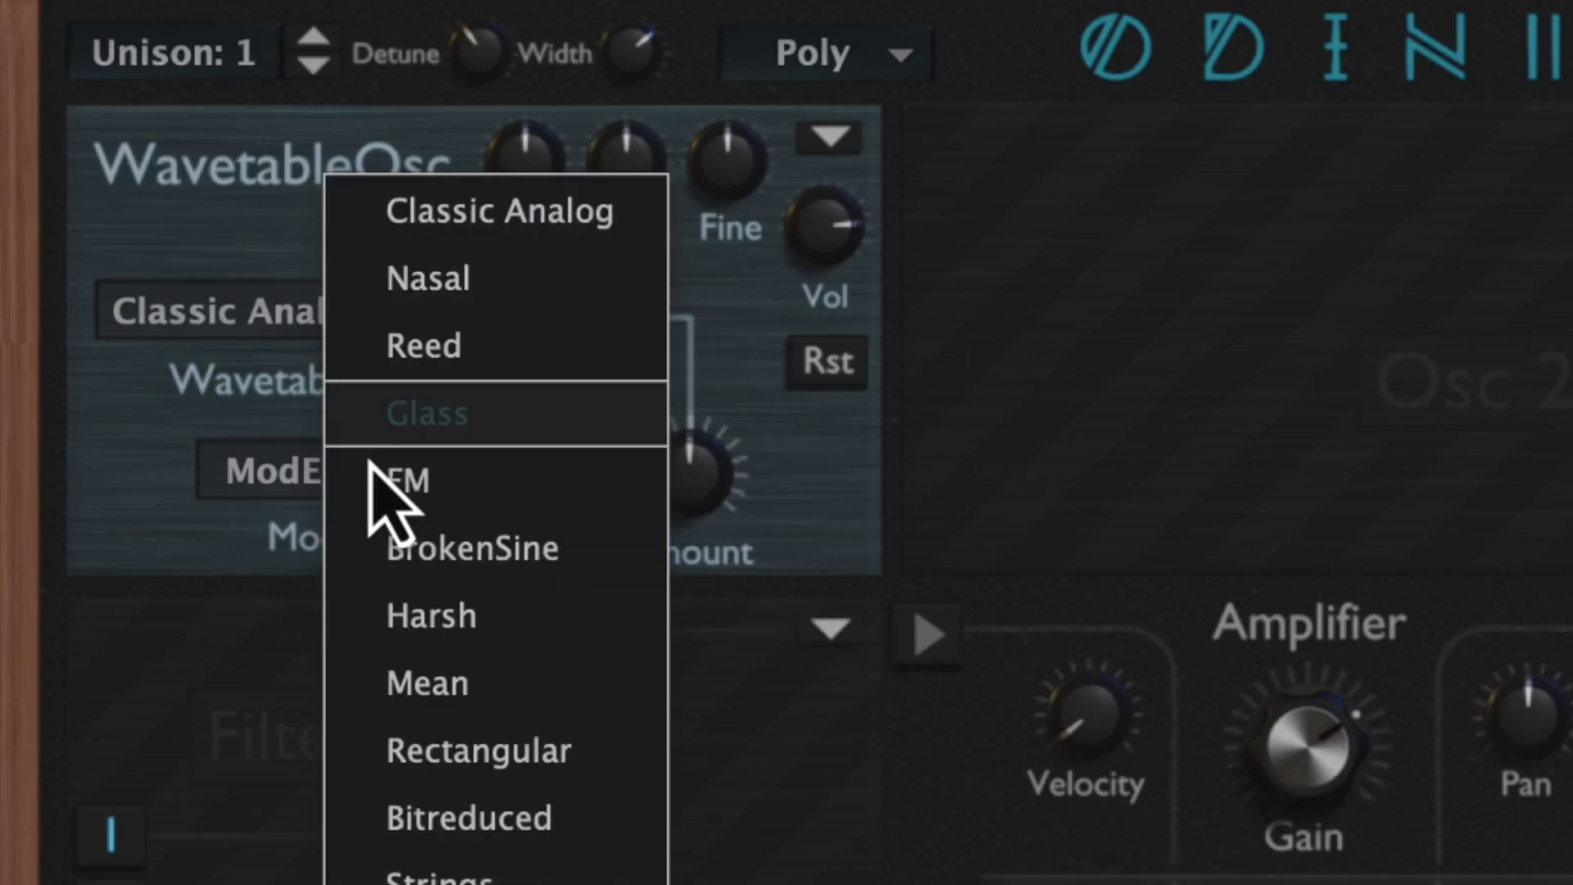
{"action": "left_click", "coordinate": [426, 616]}
Raise the WavetableOsc's WT-Position and modulation Amount, and go to its modulation source choice.
{"action": "left_click_drag", "start_coordinate": [527, 351], "coordinate": [577, 8]}
{"action": "left_click_drag", "start_coordinate": [688, 473], "coordinate": [685, 369]}
{"action": "left_click", "coordinate": [525, 483]}
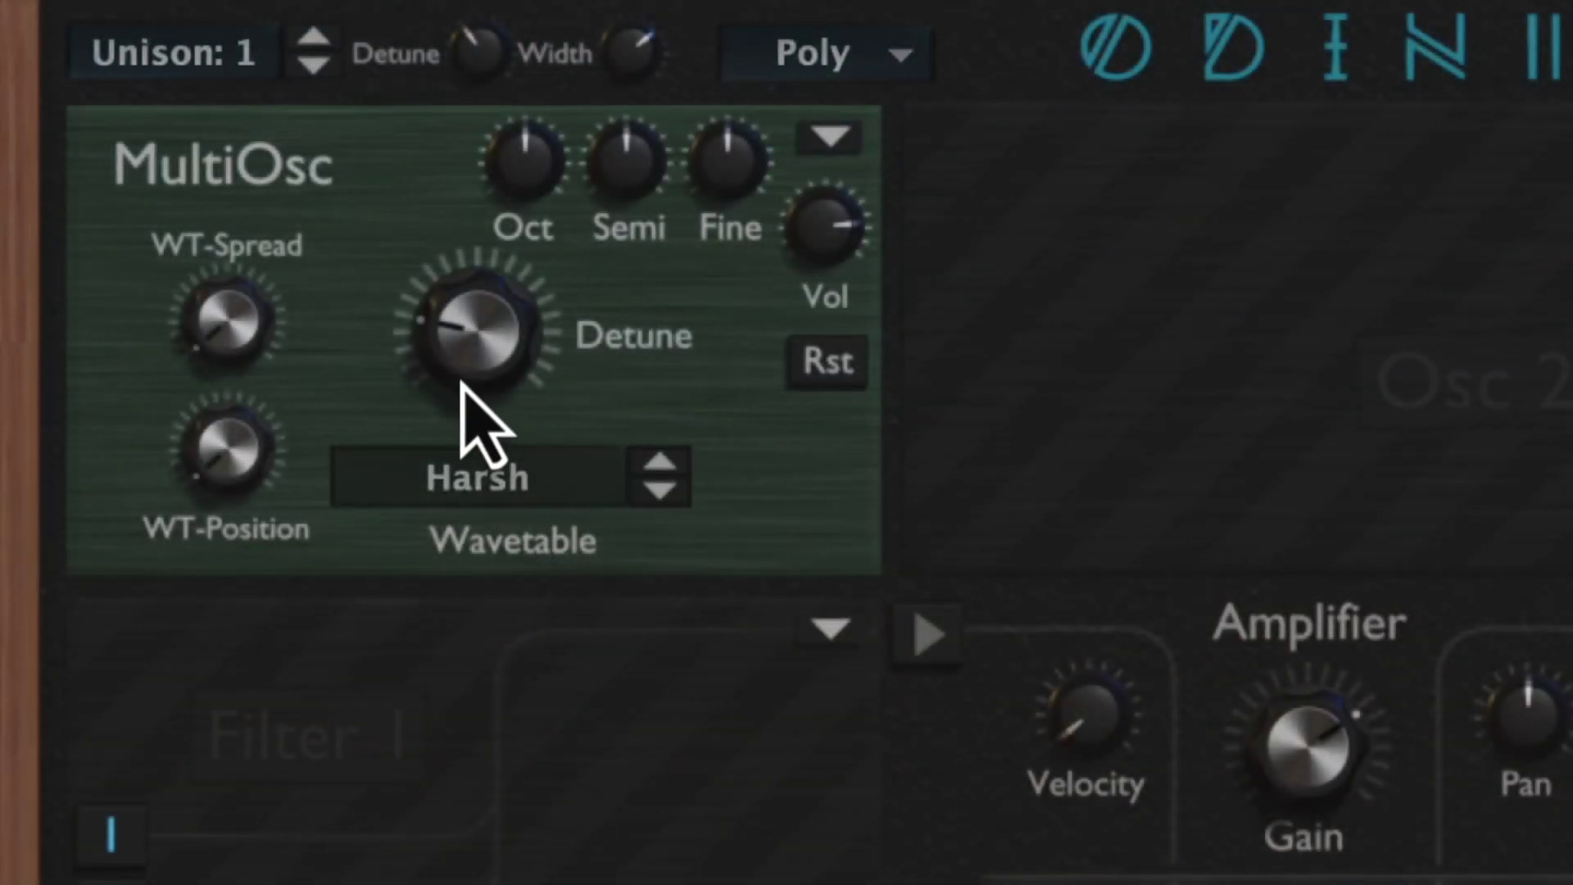
Raise the MultiOsc's Detune, adjust its WT-Spread and WT-Position, and turn Detune back down.
{"action": "left_click_drag", "start_coordinate": [456, 334], "coordinate": [471, 86]}
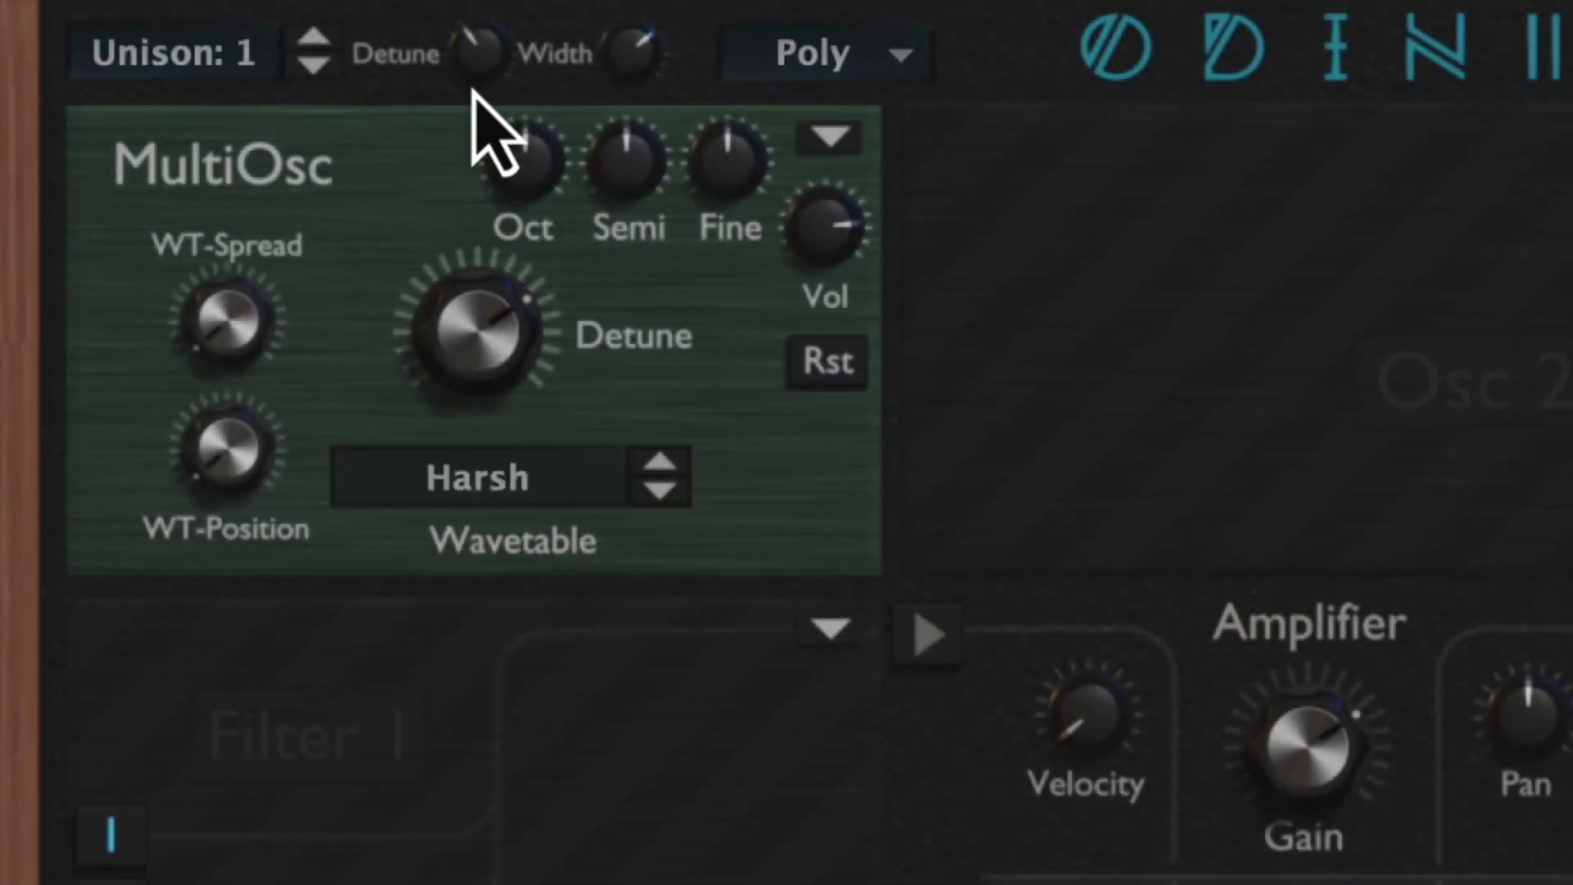
{"action": "left_click_drag", "start_coordinate": [255, 328], "coordinate": [221, 35]}
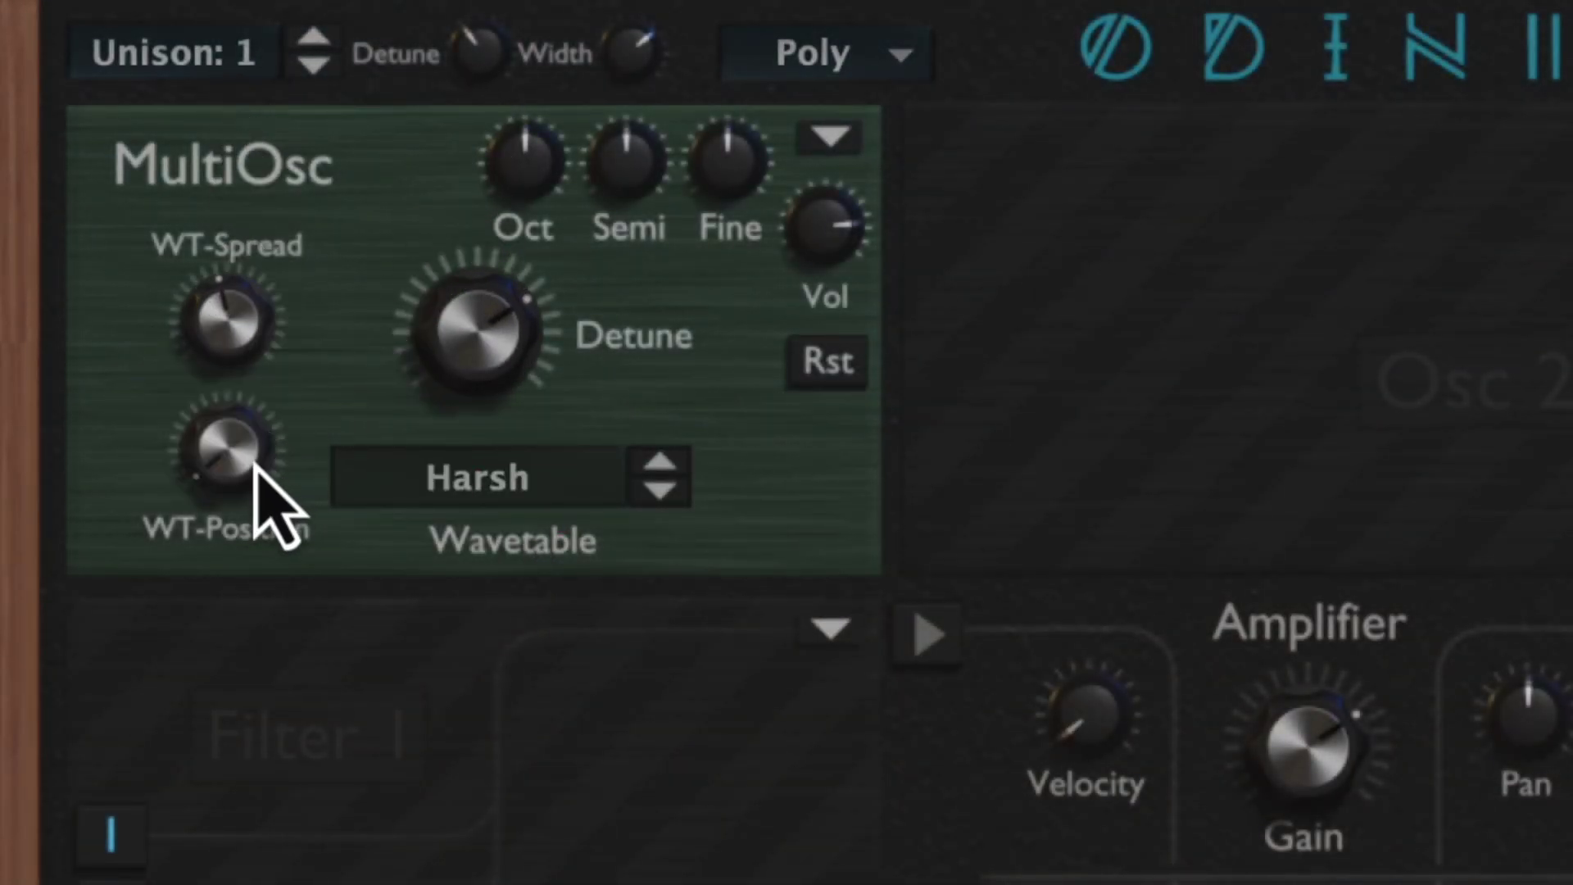
{"action": "left_click_drag", "start_coordinate": [261, 329], "coordinate": [219, 345]}
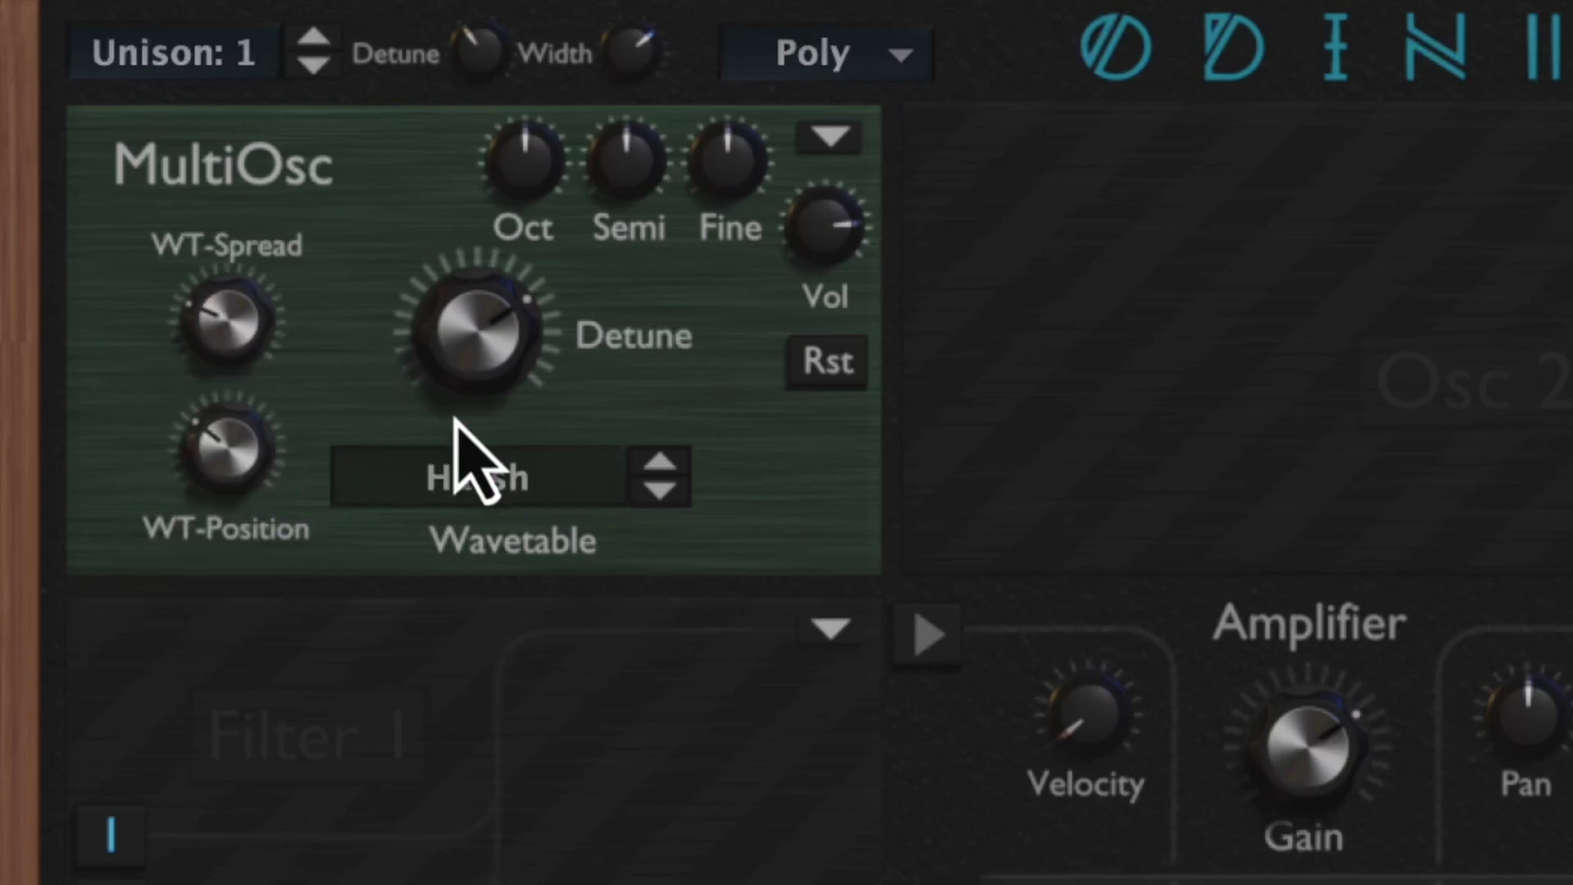
{"action": "left_click_drag", "start_coordinate": [531, 305], "coordinate": [494, 656]}
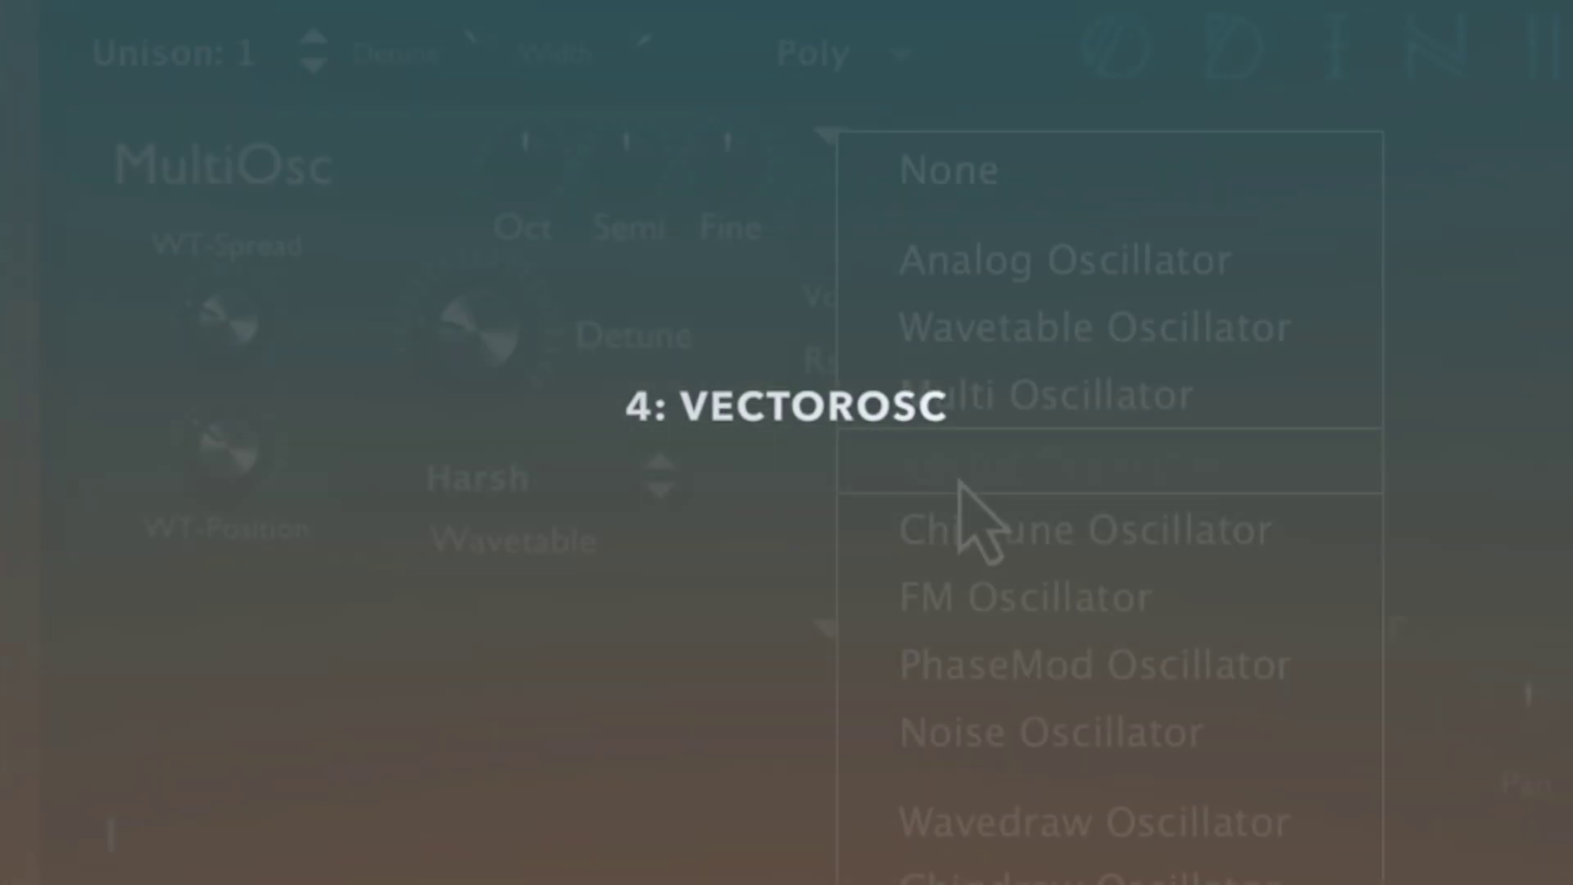
Load the Vector Oscillator and move its XY point into corner A, and from there slightly towards the centre.
{"action": "left_click", "coordinate": [960, 471]}
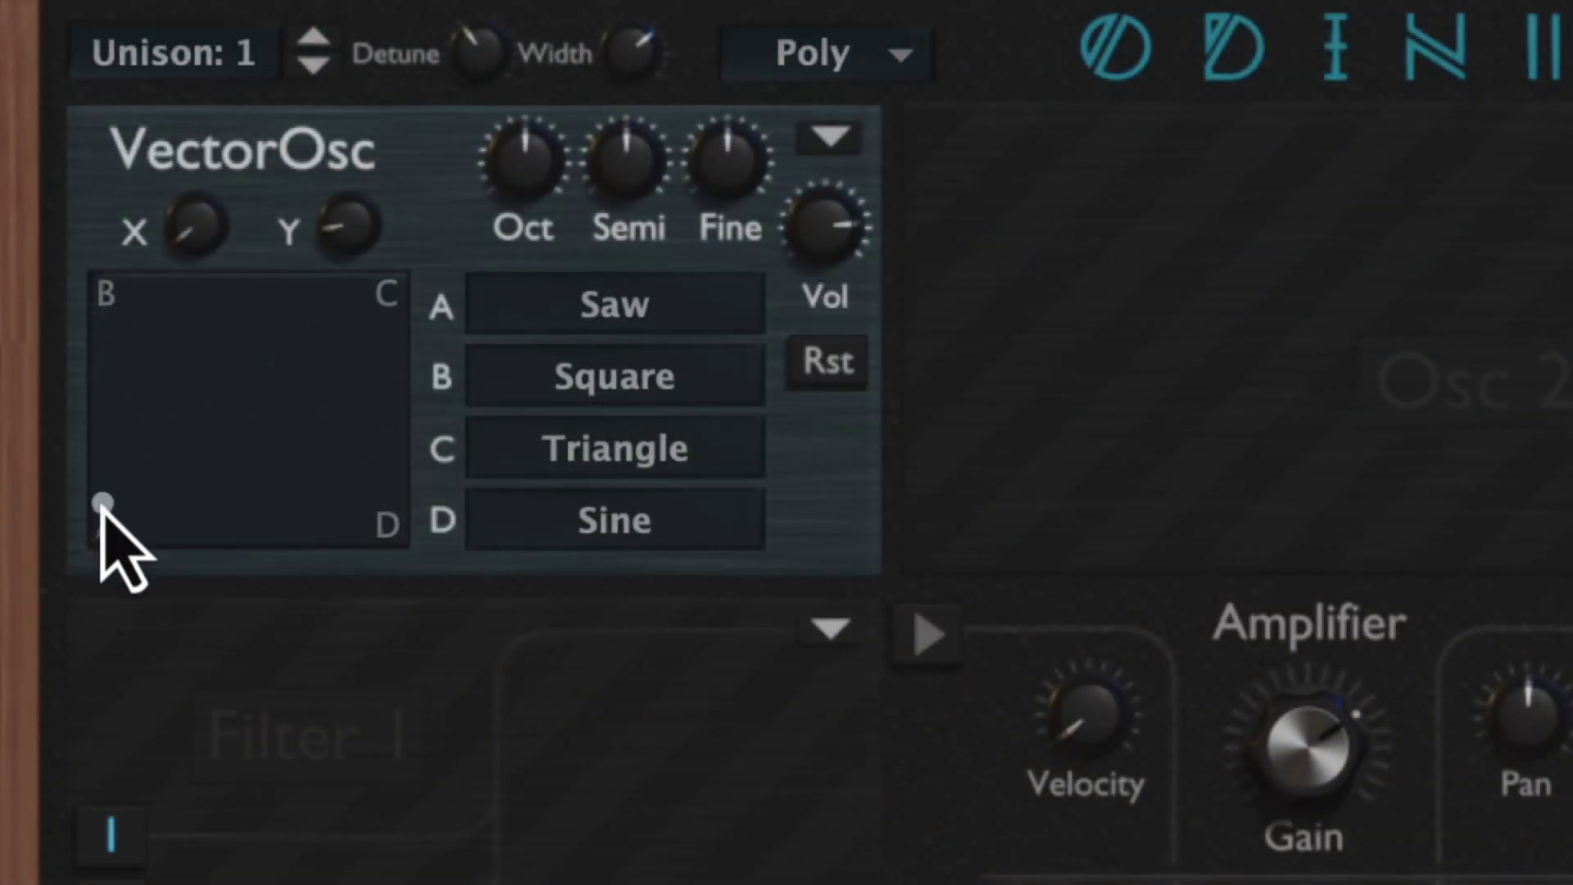
{"action": "left_click_drag", "start_coordinate": [101, 506], "coordinate": [2, 620]}
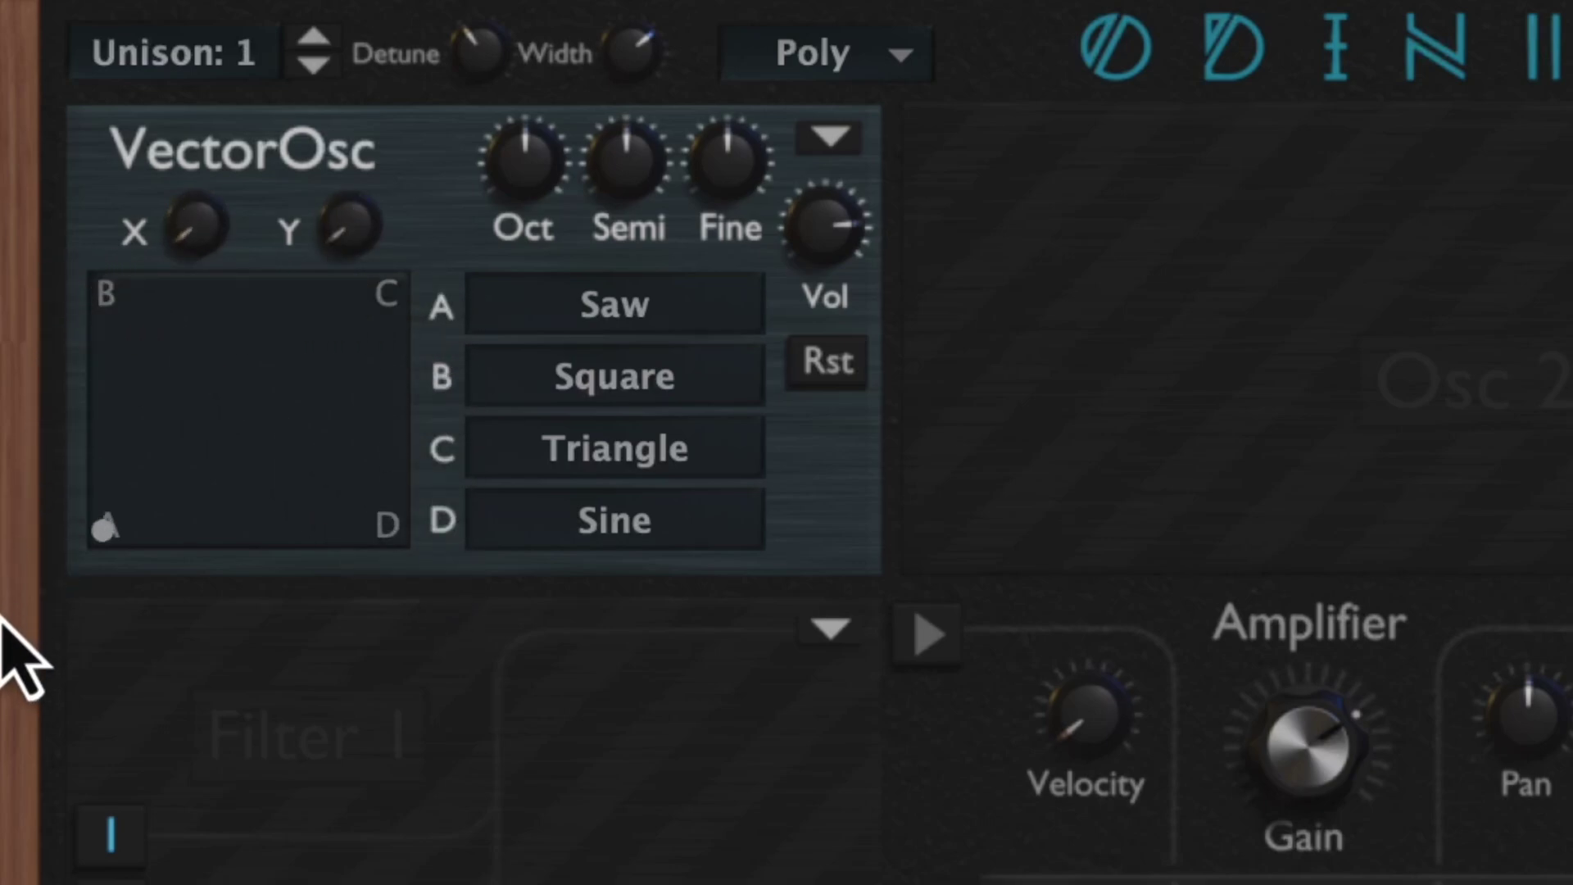
{"action": "left_click_drag", "start_coordinate": [80, 529], "coordinate": [169, 483]}
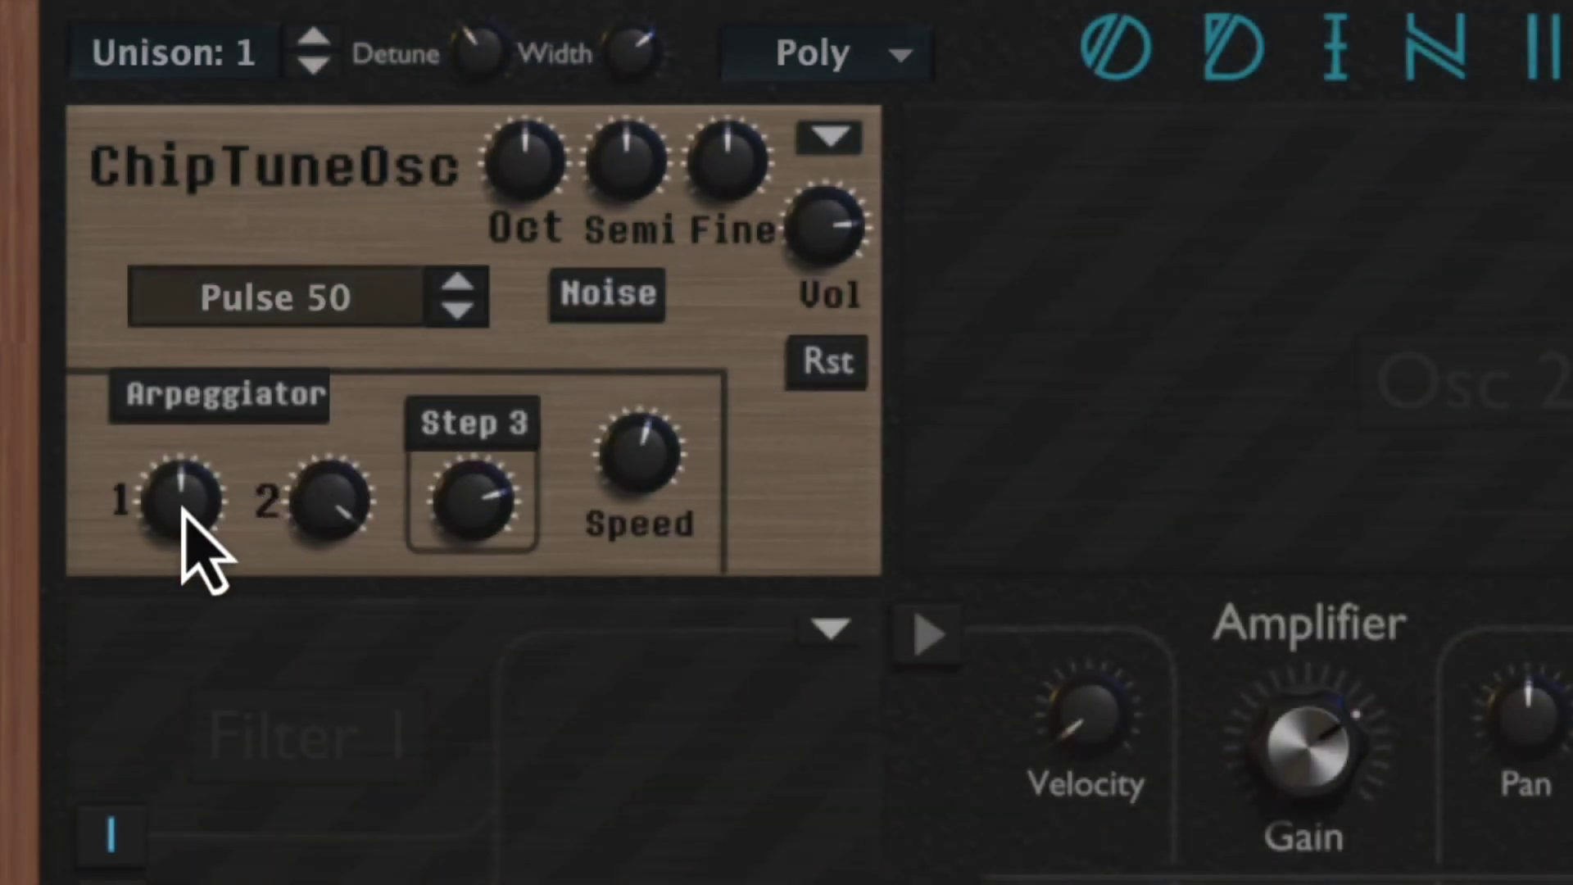
Raise the ChipTuneOsc's arpeggiator step 1, lower its Step 3, and turn its Speed up to maximum.
{"action": "left_click_drag", "start_coordinate": [182, 531], "coordinate": [182, 415]}
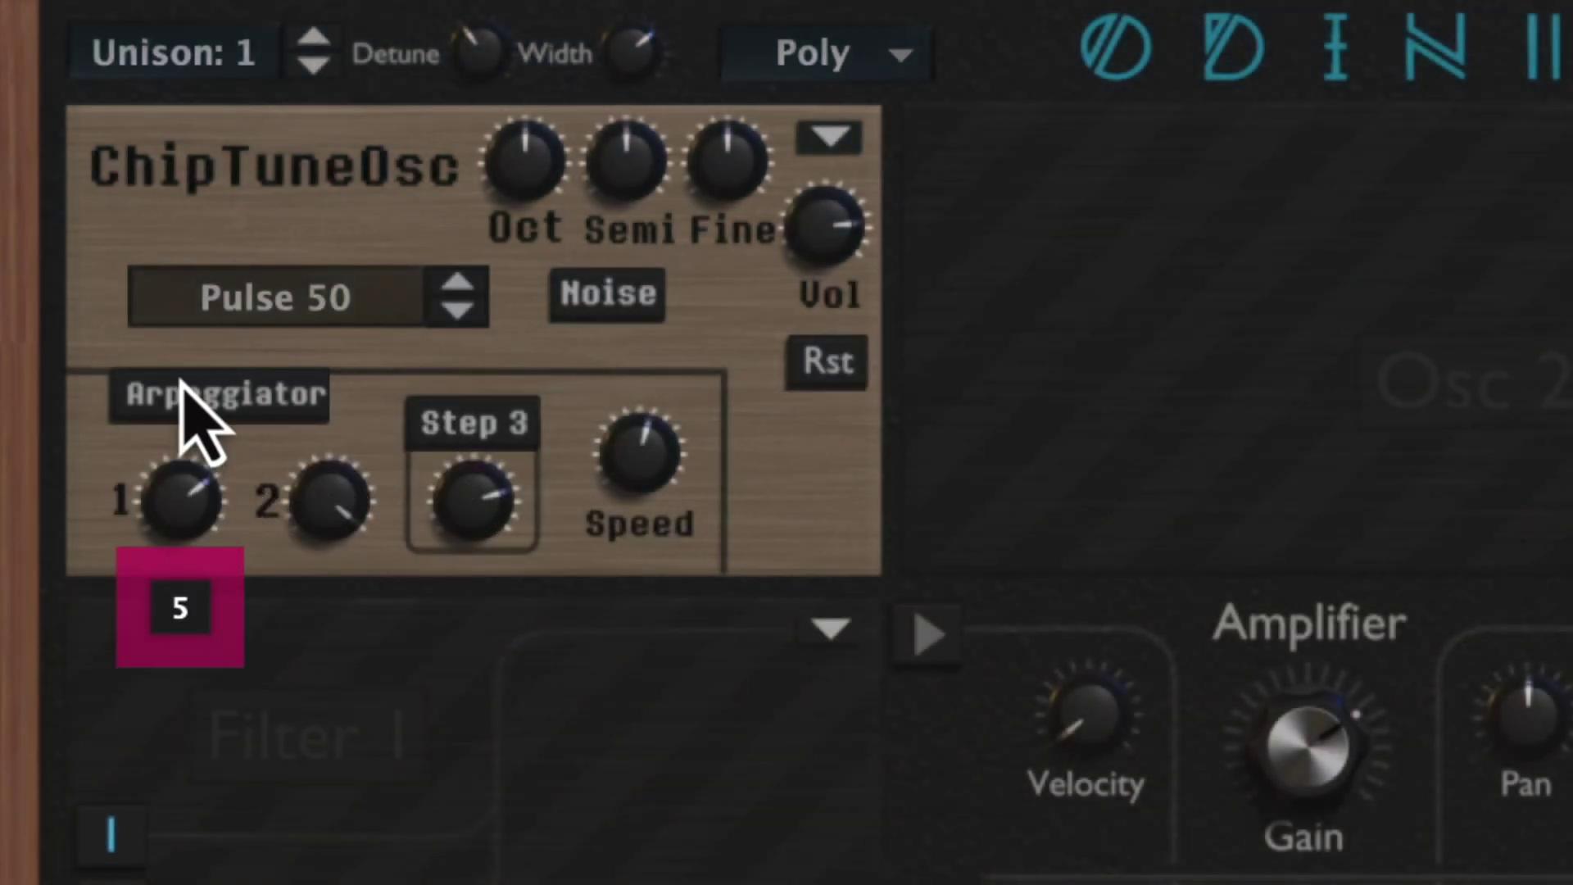
{"action": "left_click_drag", "start_coordinate": [341, 534], "coordinate": [366, 397]}
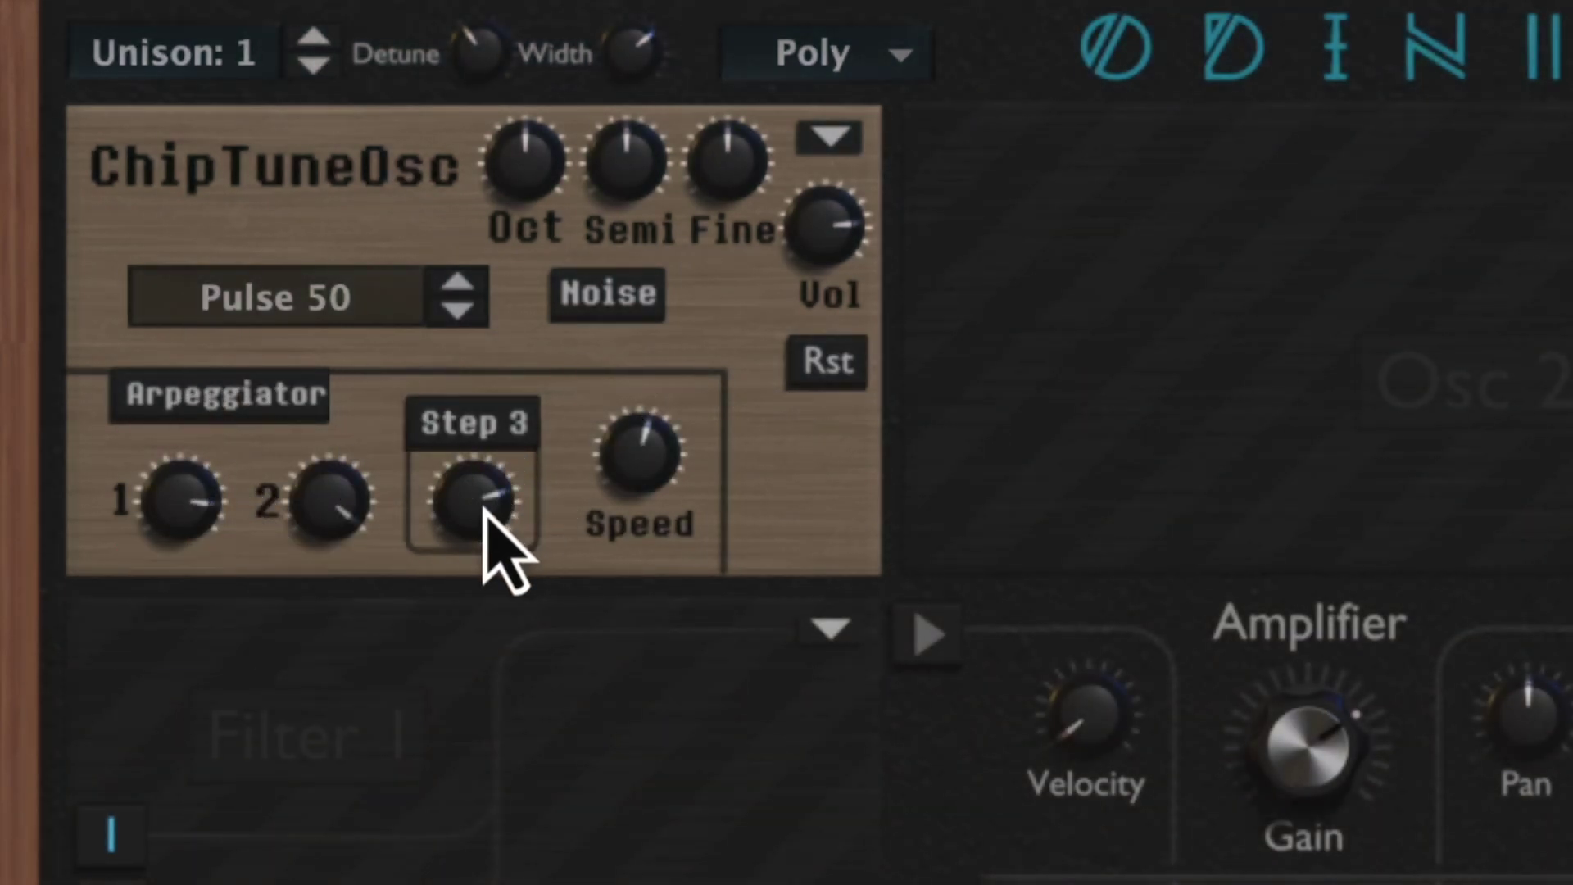
{"action": "left_click", "coordinate": [602, 303]}
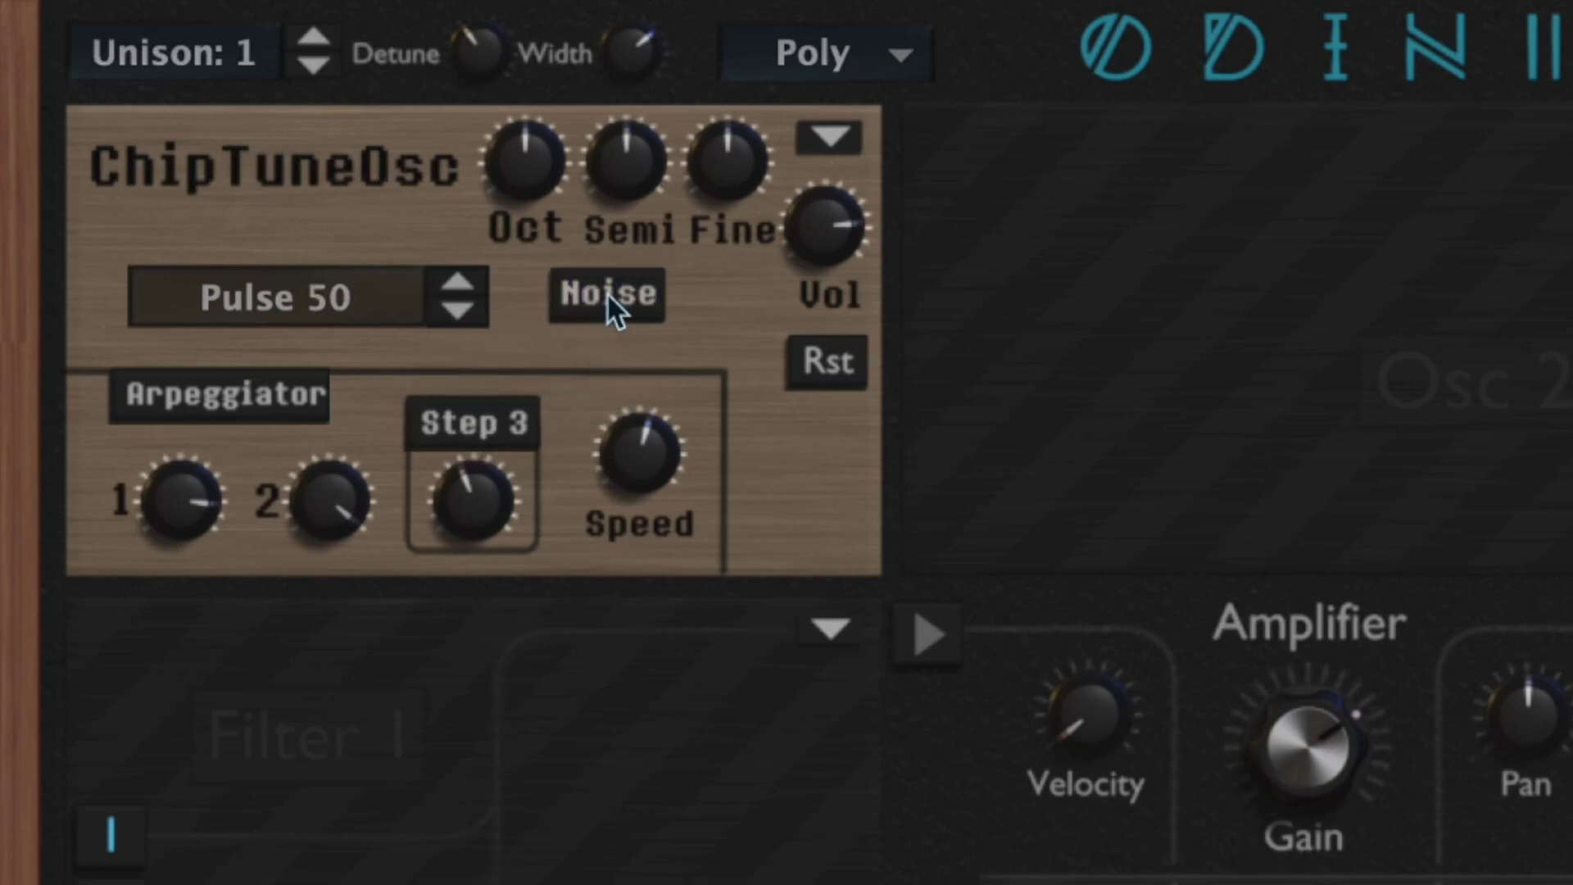
{"action": "left_click_drag", "start_coordinate": [639, 452], "coordinate": [625, 352]}
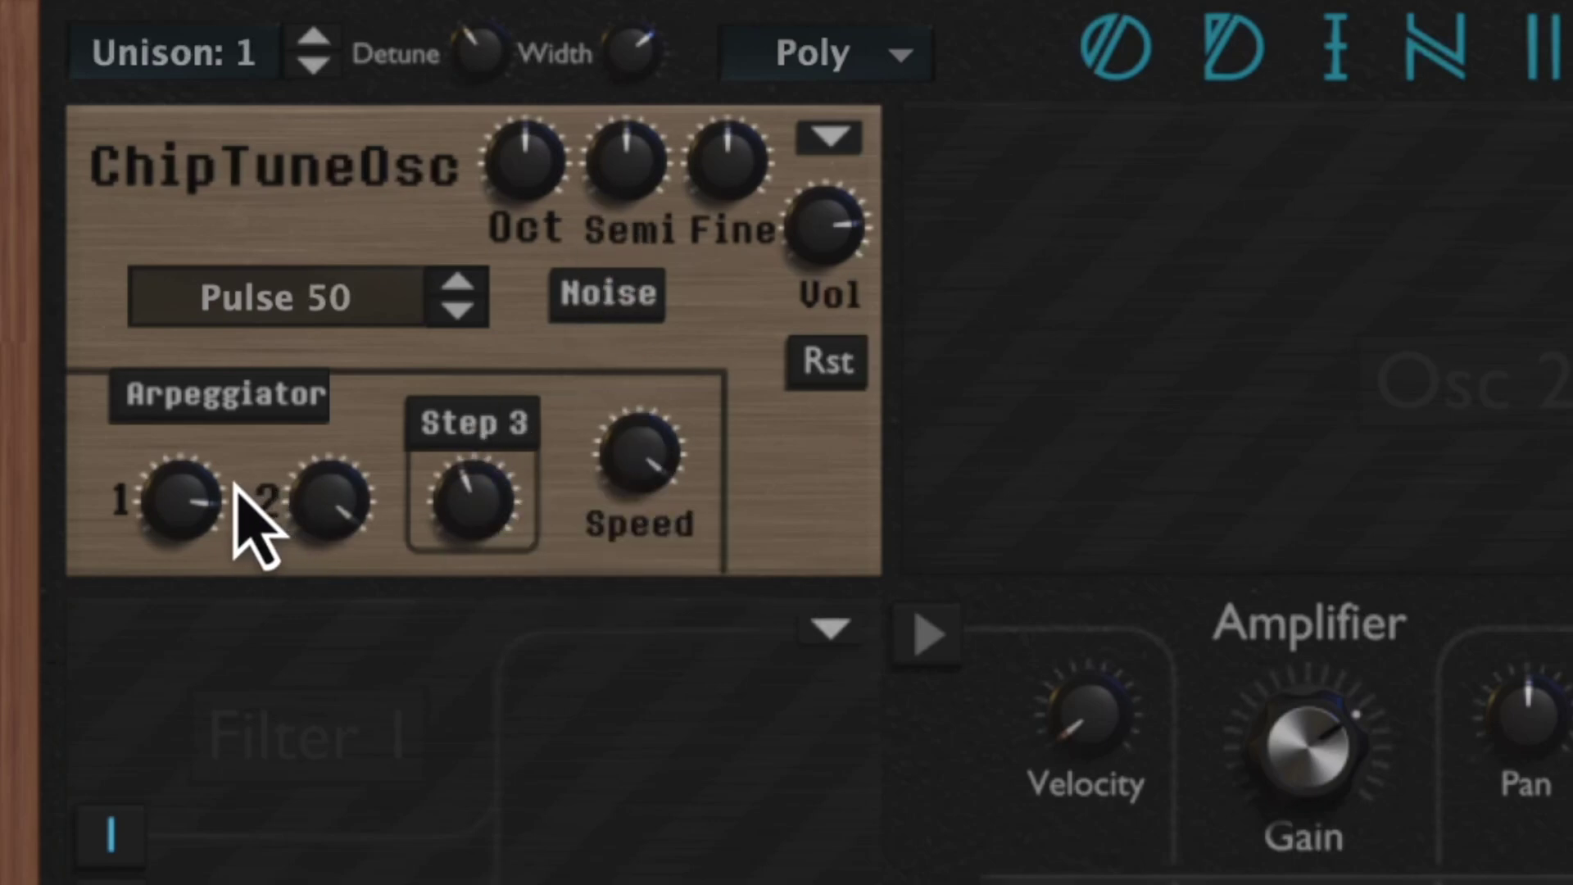
Turn on the ChipTuneOsc's Arpeggiator and lower its steps 1 and 2 and its Speed.
{"action": "left_click", "coordinate": [233, 409]}
{"action": "left_click_drag", "start_coordinate": [200, 520], "coordinate": [182, 785]}
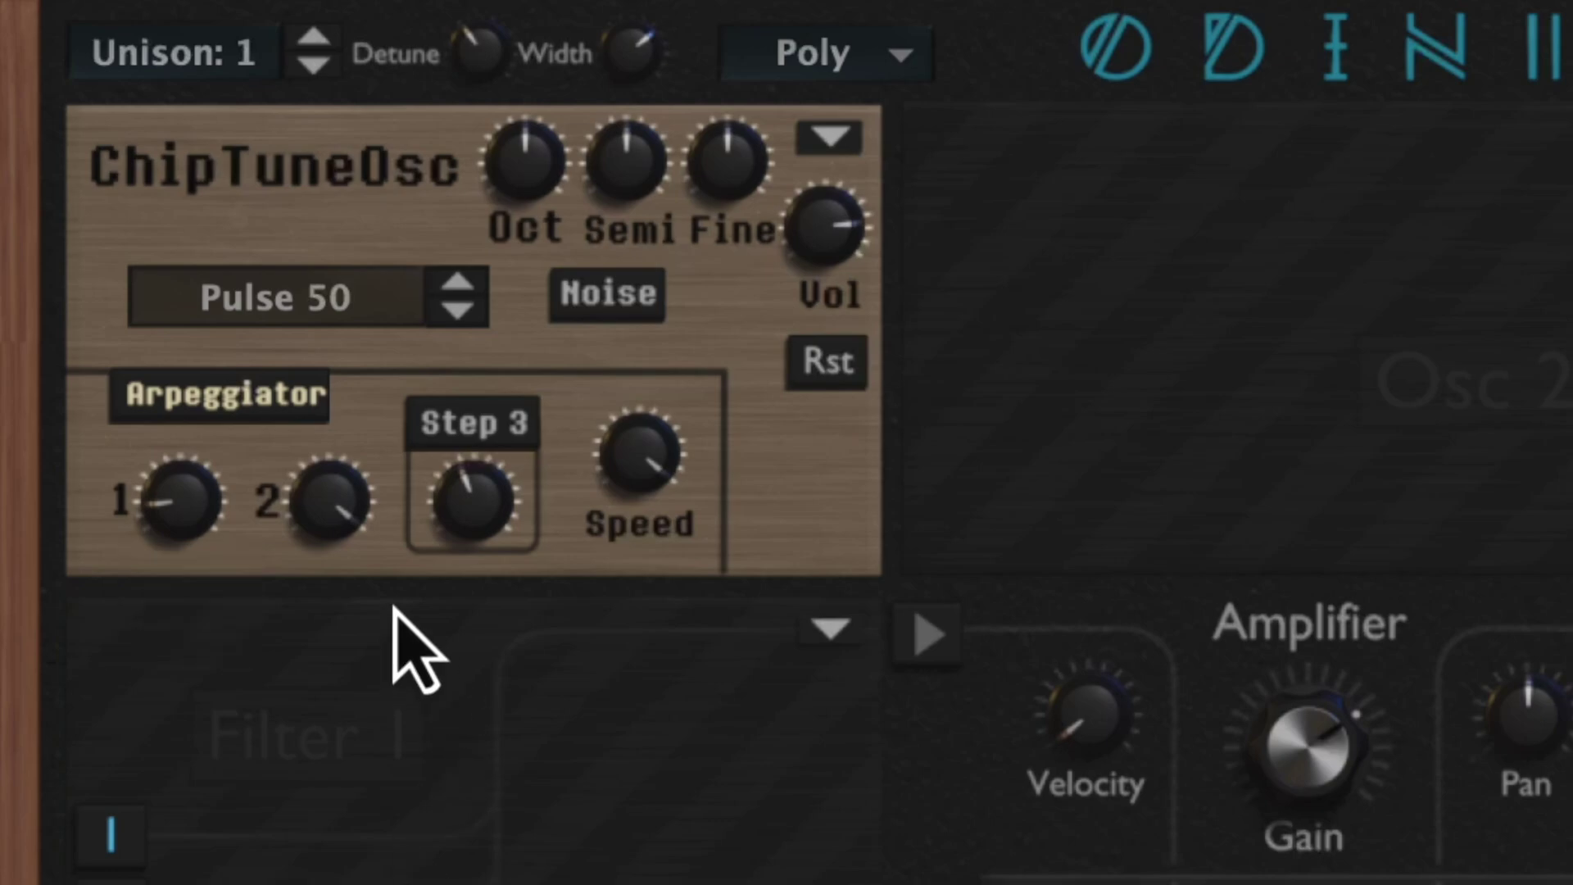
{"action": "left_click_drag", "start_coordinate": [330, 500], "coordinate": [414, 852]}
{"action": "left_click_drag", "start_coordinate": [653, 435], "coordinate": [721, 881]}
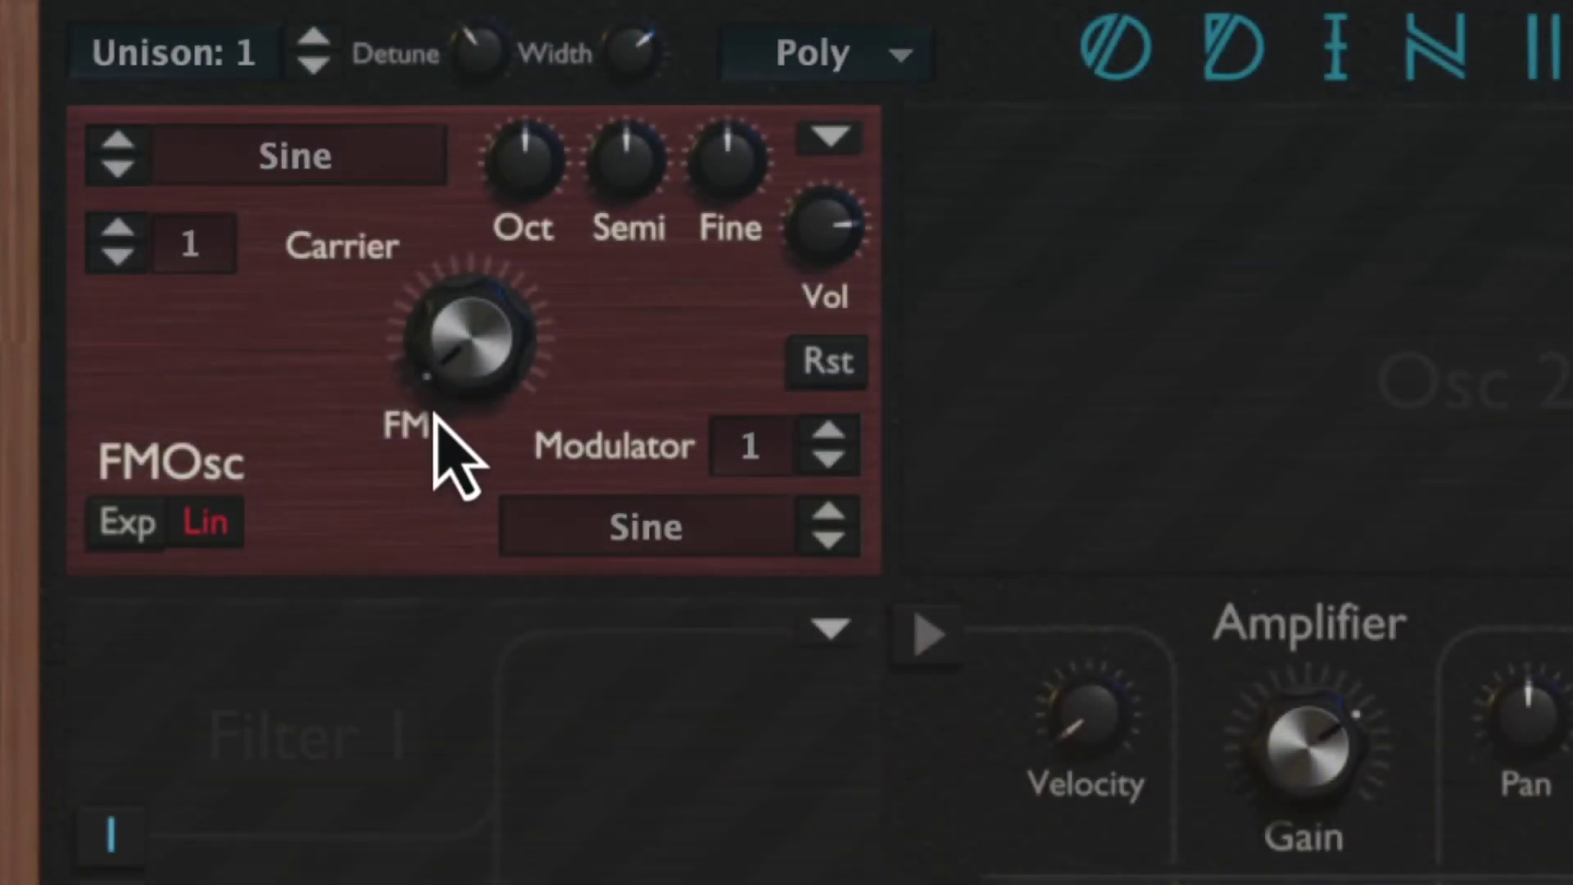
Sweep the FMOsc's FM amount in Lin and Exp modes, reaching 1.000 in Exp, and vary the PMOsc's PM amount.
{"action": "left_click_drag", "start_coordinate": [432, 415], "coordinate": [420, 531]}
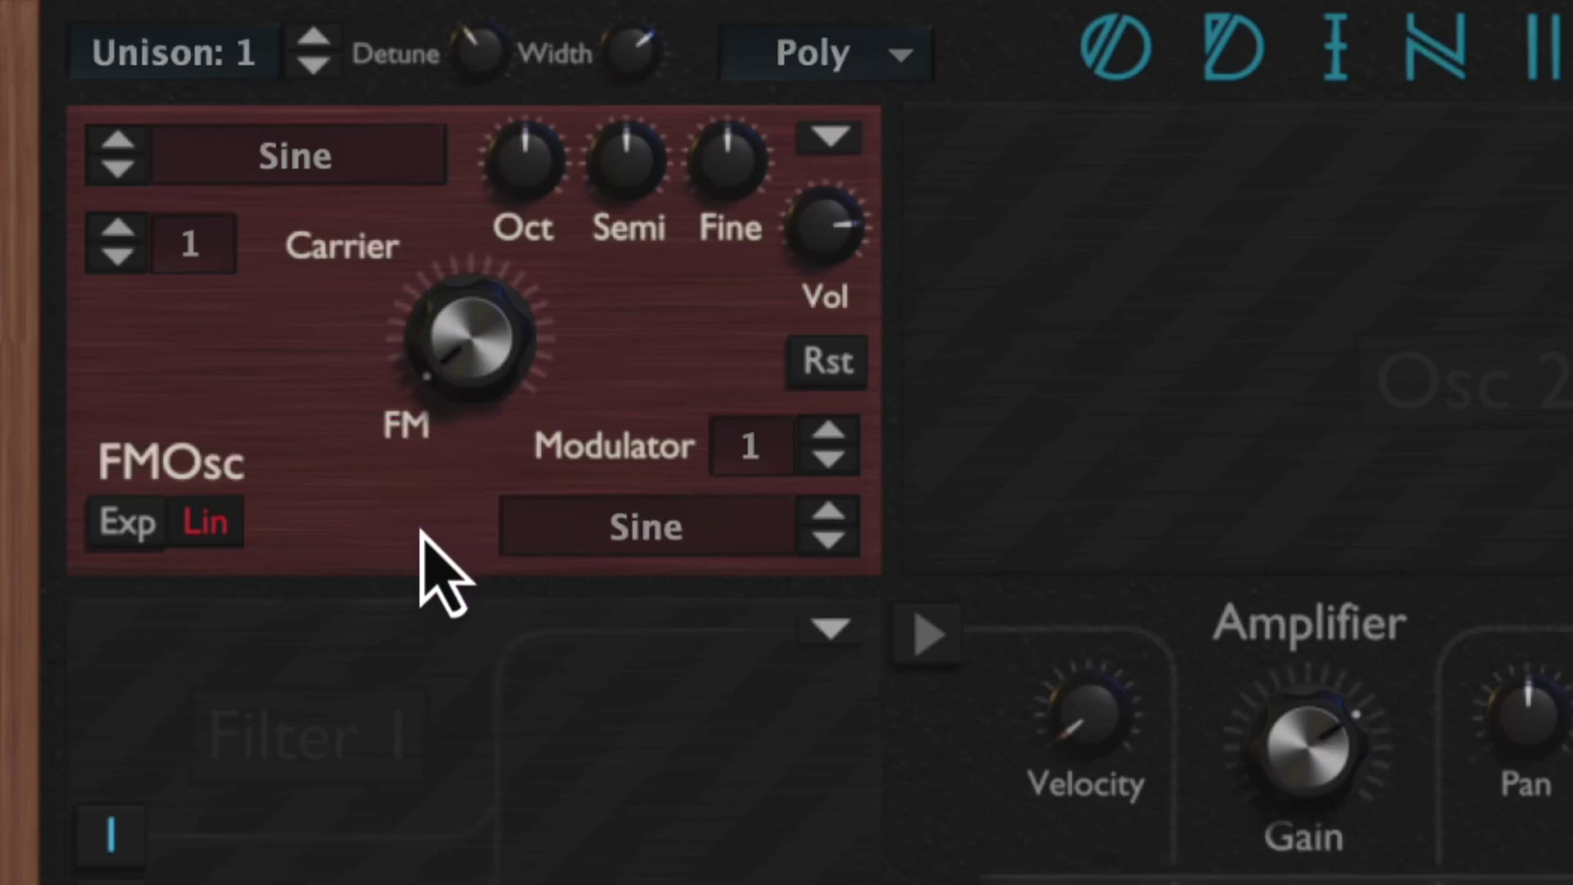
{"action": "left_click_drag", "start_coordinate": [484, 385], "coordinate": [413, 426]}
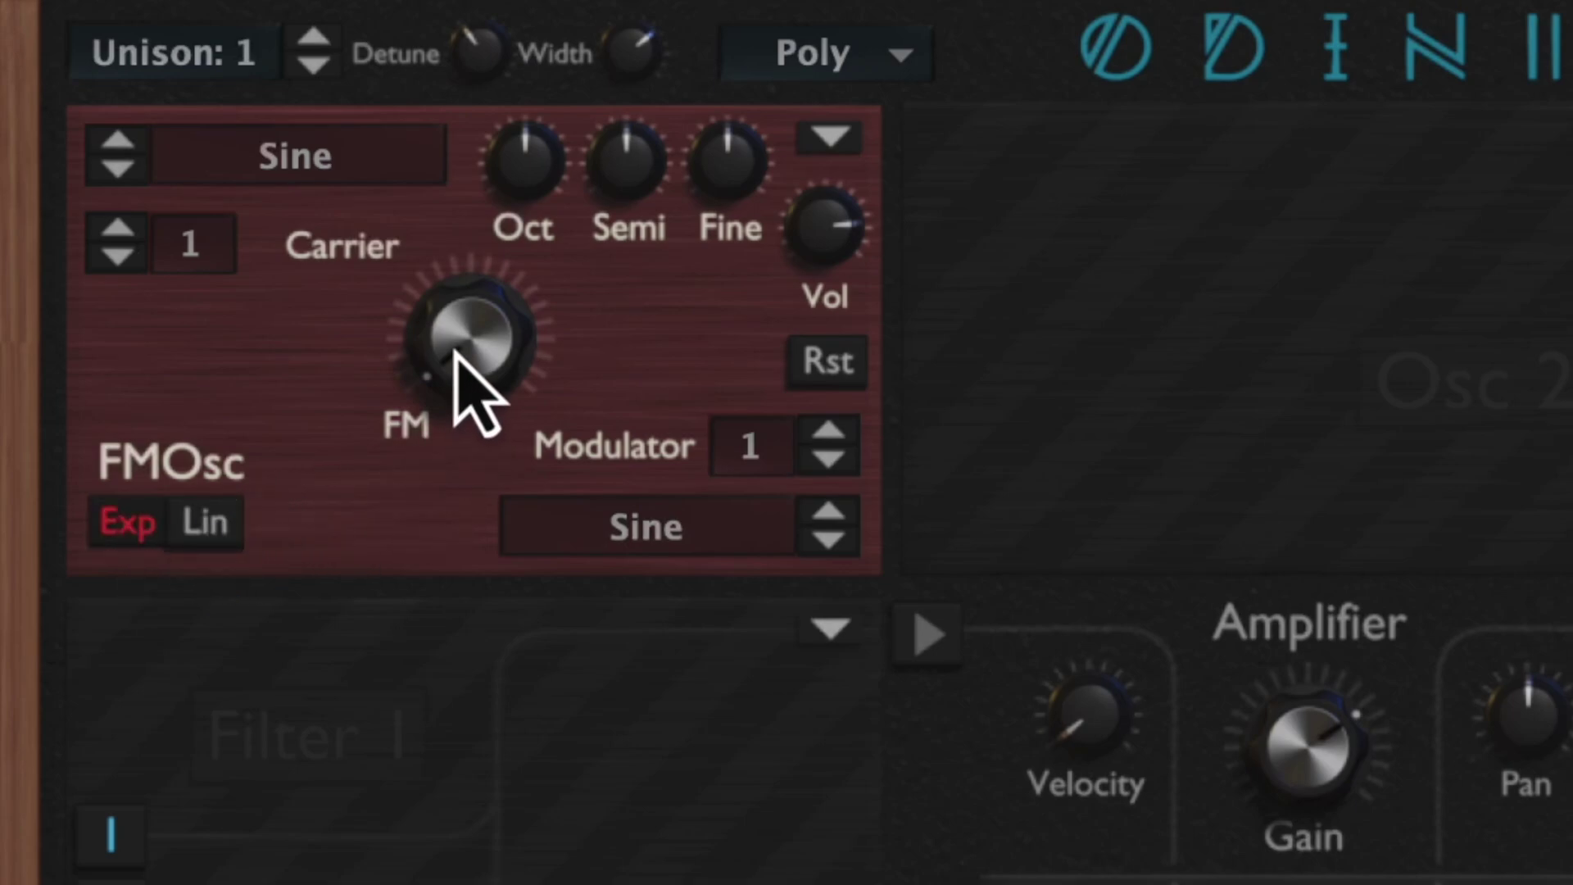
{"action": "left_click_drag", "start_coordinate": [454, 352], "coordinate": [518, 187]}
{"action": "left_click_drag", "start_coordinate": [485, 299], "coordinate": [469, 351]}
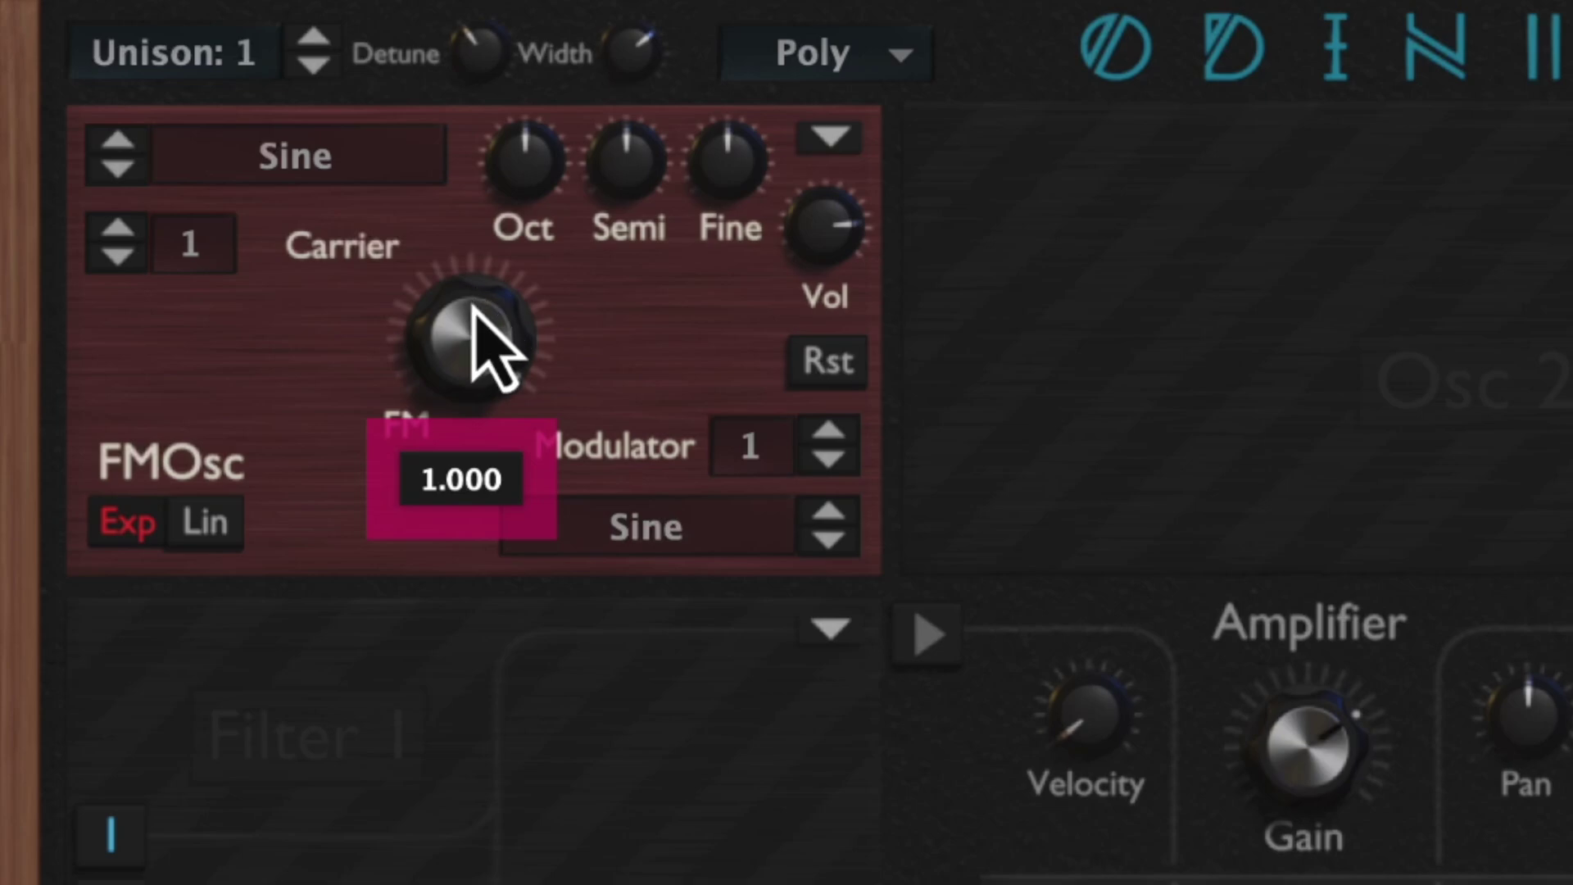
{"action": "left_click_drag", "start_coordinate": [439, 631], "coordinate": [393, 801]}
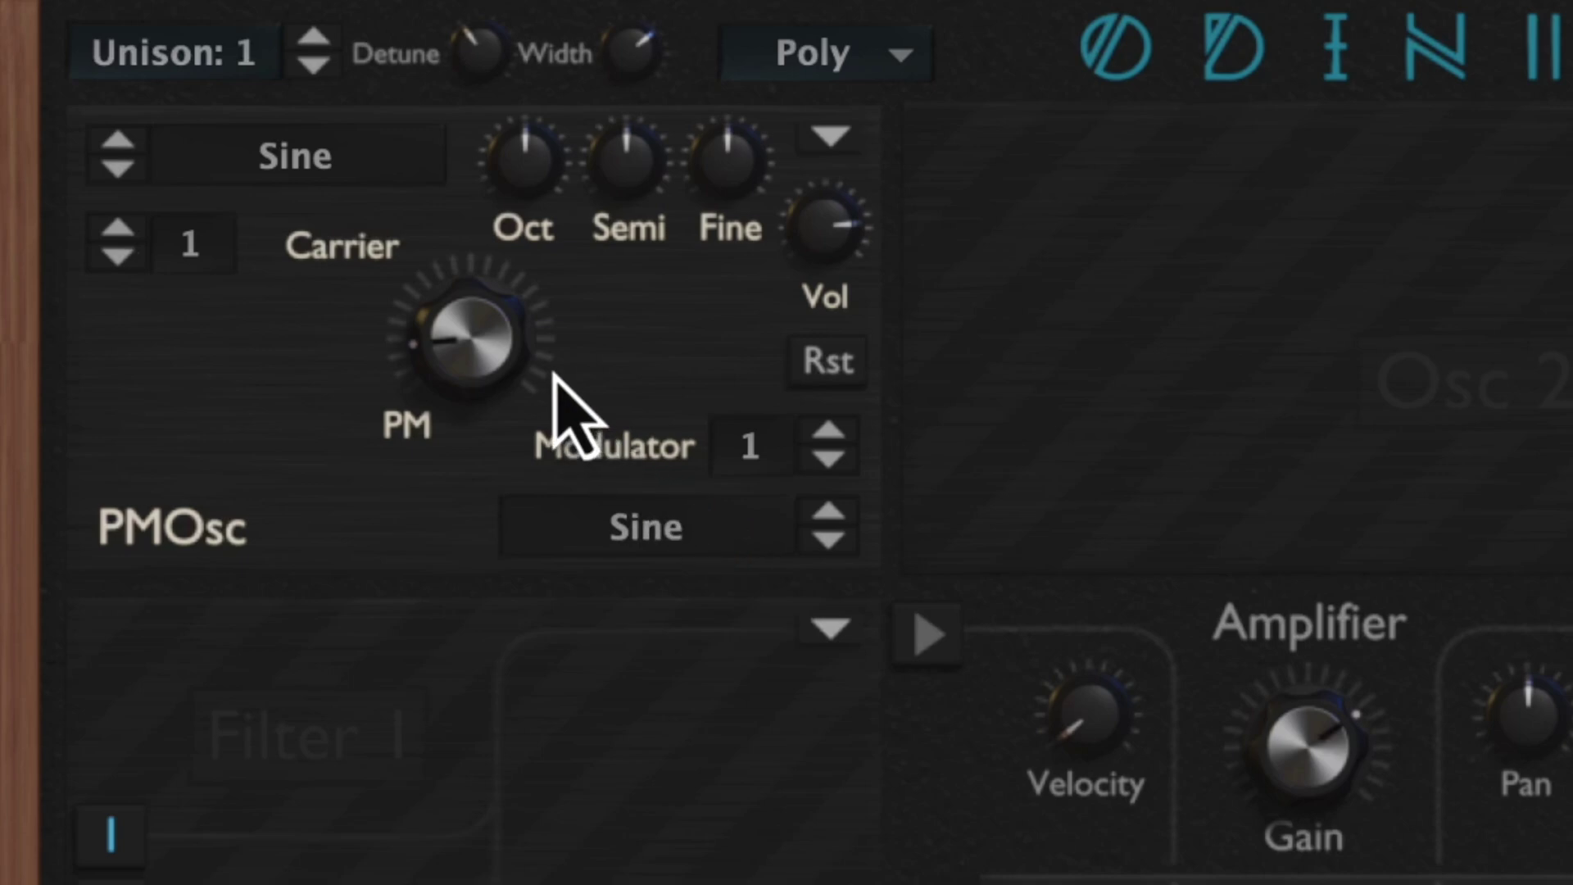
{"action": "left_click_drag", "start_coordinate": [512, 370], "coordinate": [439, 309]}
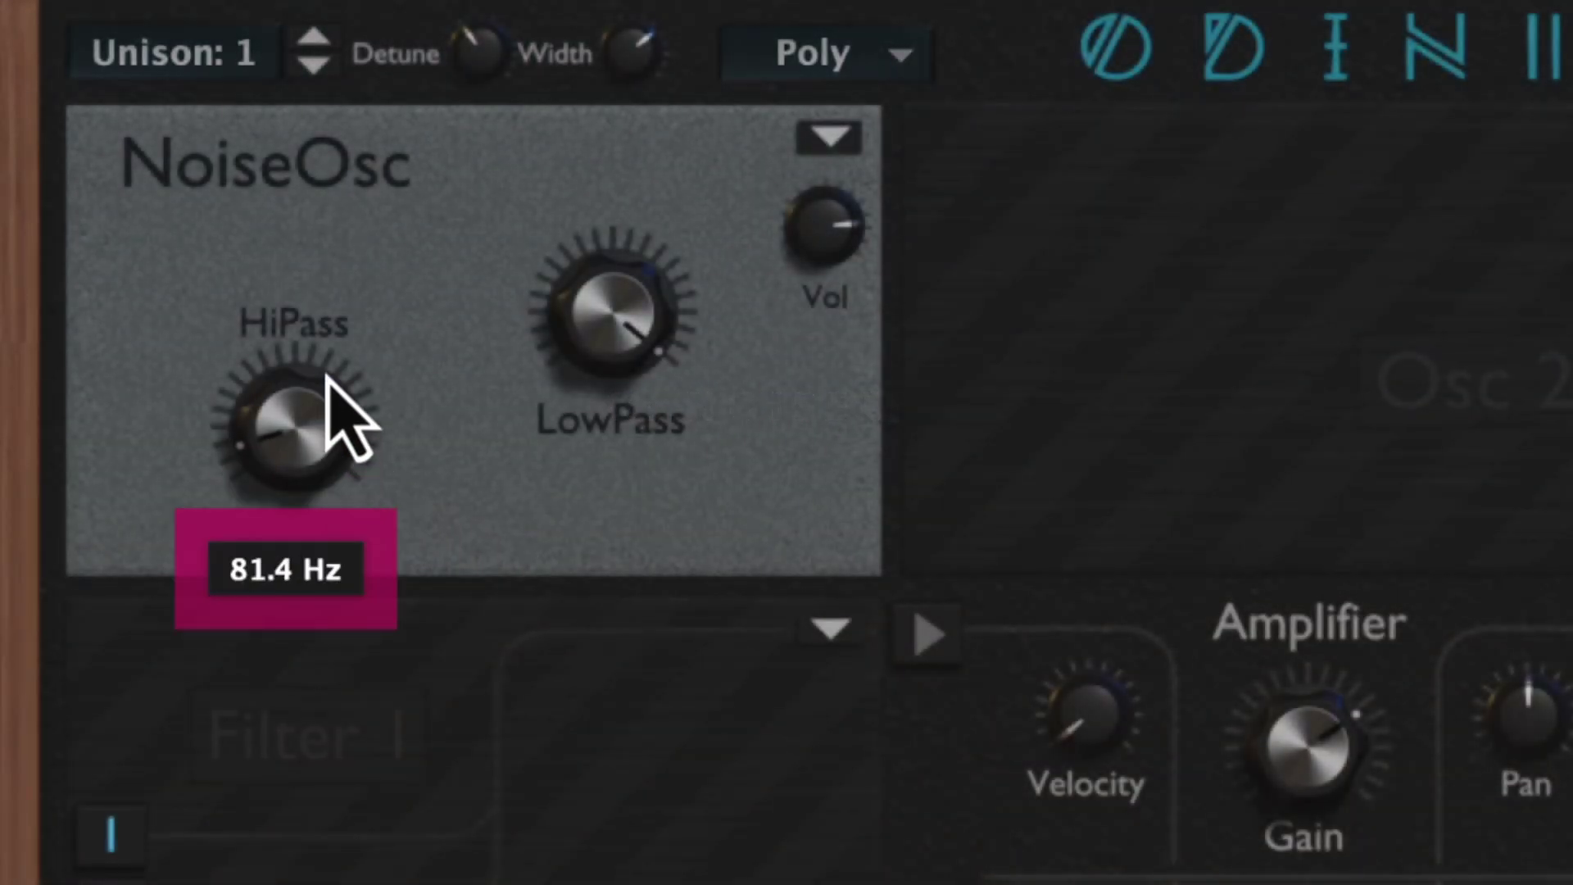
Raise the NoiseOsc's HiPass, lower its LowPass to 82.3 Hz, and bring the HiPass back down.
{"action": "left_click_drag", "start_coordinate": [333, 393], "coordinate": [426, 8]}
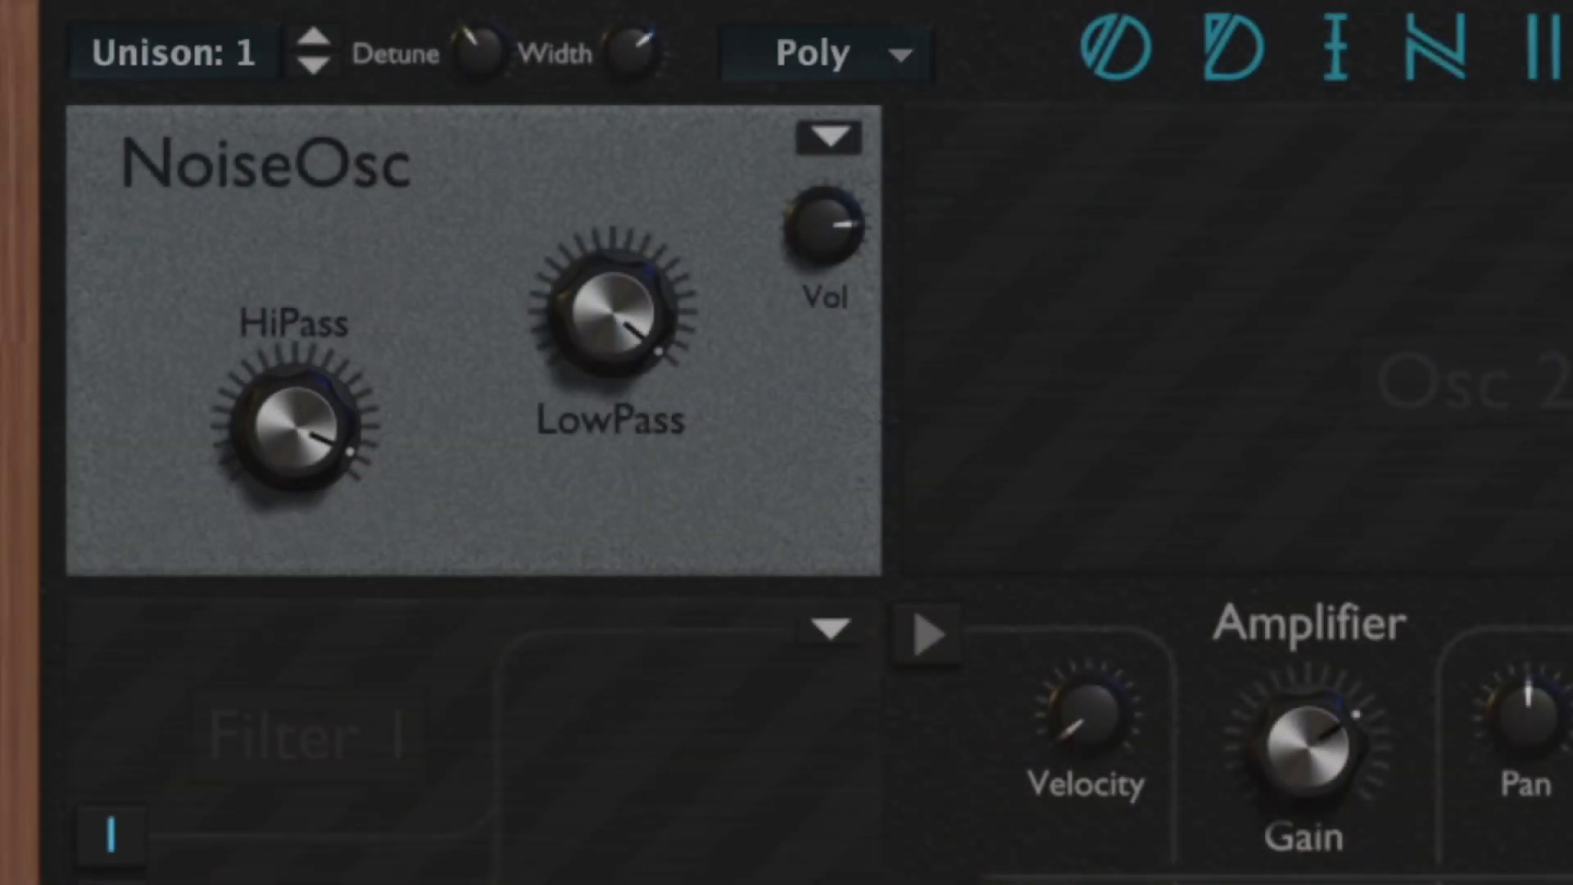
{"action": "left_click_drag", "start_coordinate": [650, 369], "coordinate": [643, 842]}
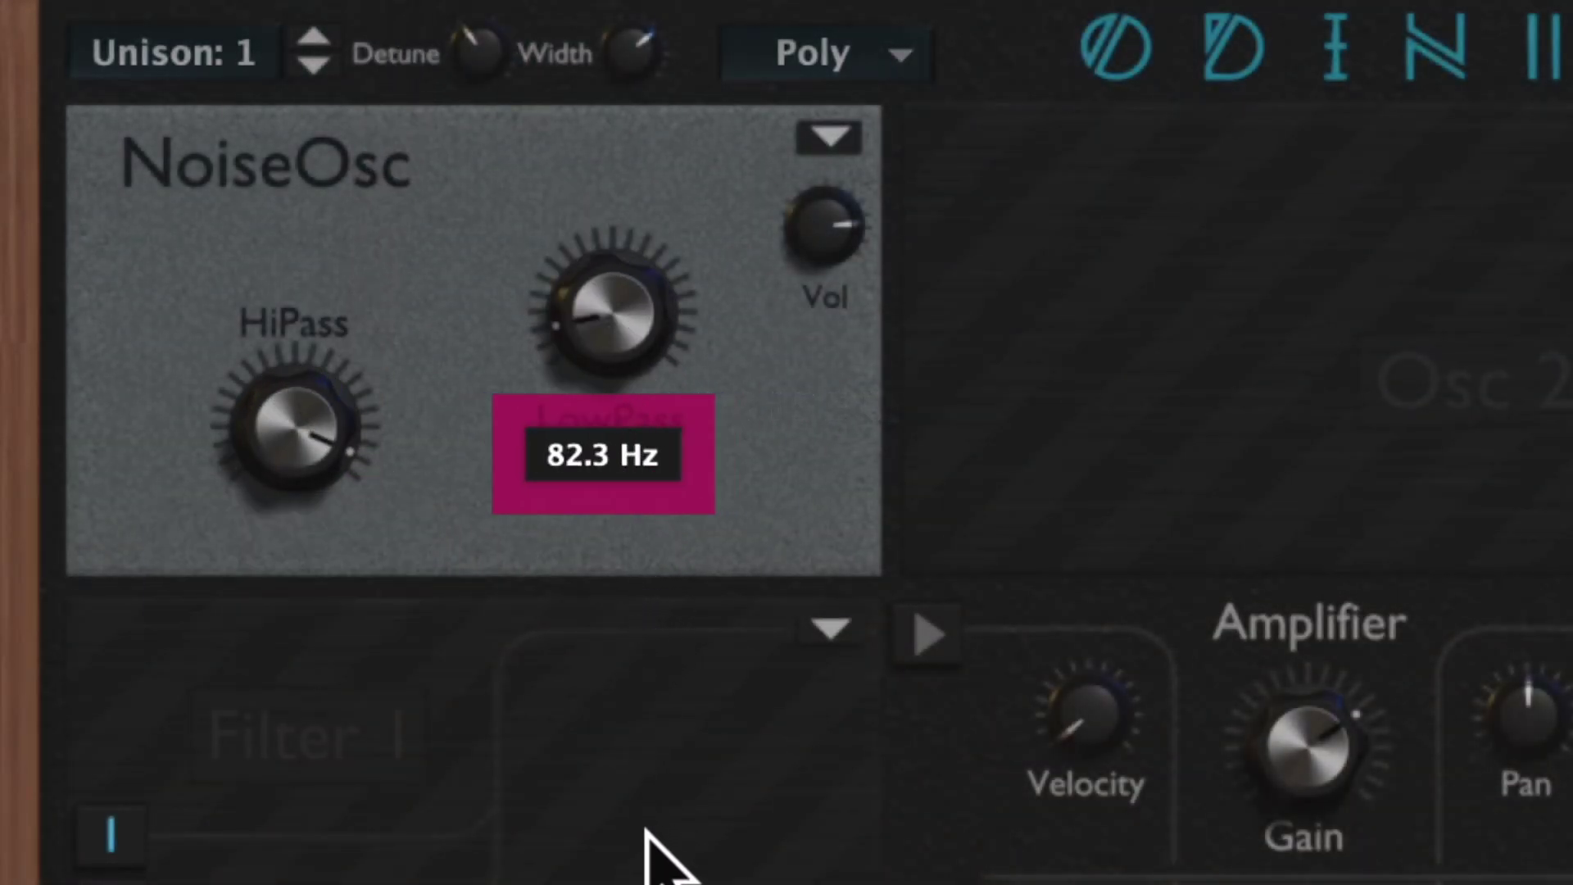
{"action": "left_click_drag", "start_coordinate": [281, 492], "coordinate": [332, 883]}
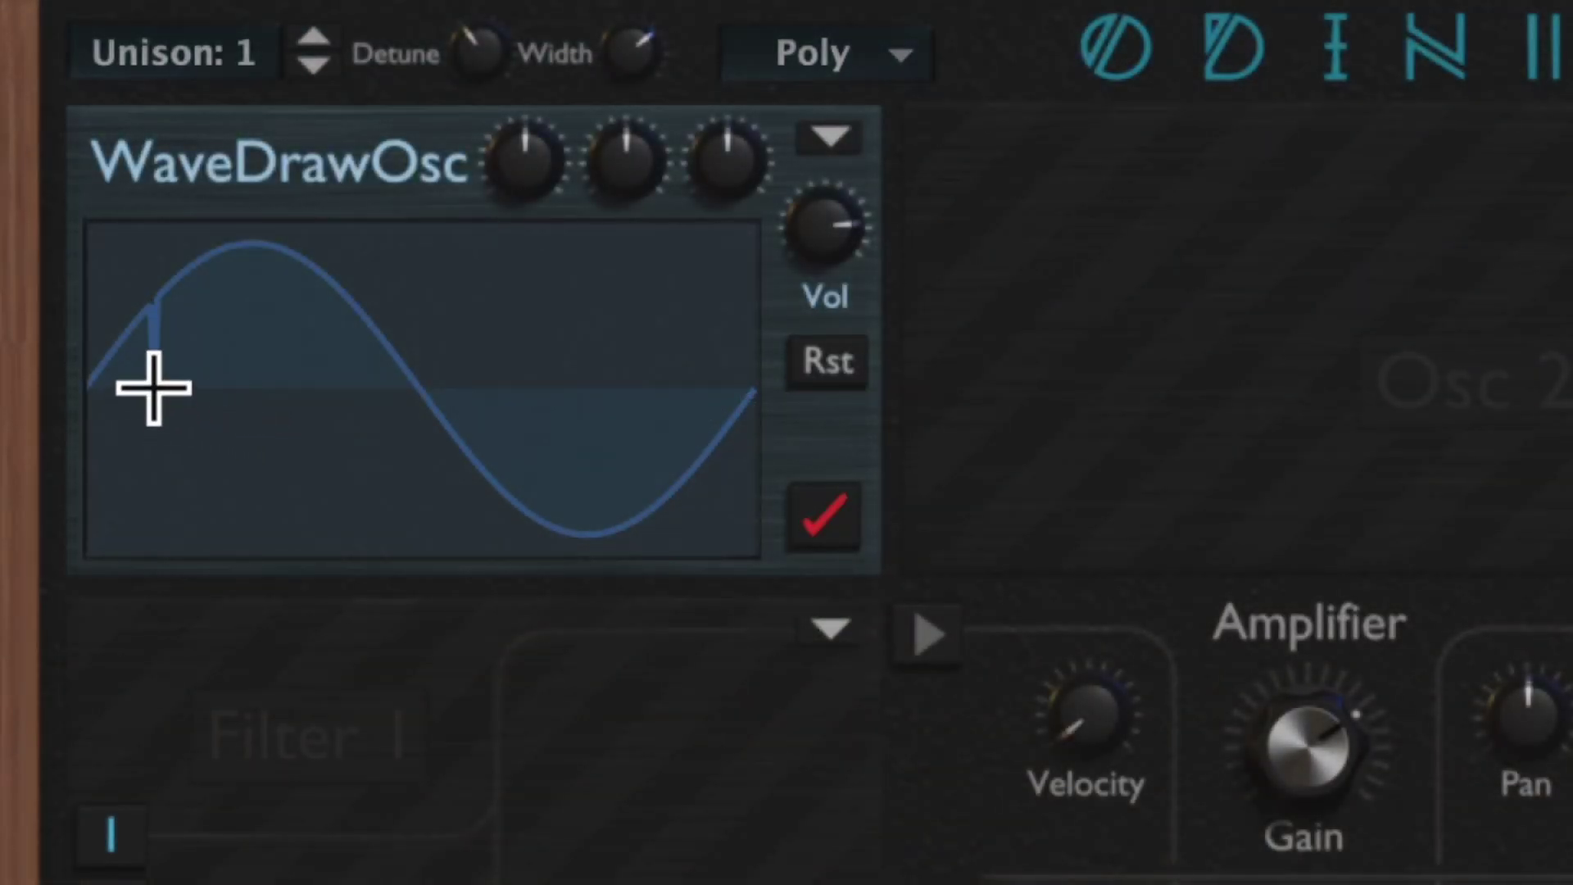
Draw and apply a two-peaked waveform in the WaveDrawOsc, and draw a new stepped waveform across the ChipDrawOsc.
{"action": "mouse_move", "coordinate": [154, 389]}
{"action": "left_mouse_down"}
{"action": "mouse_move", "coordinate": [243, 281]}
{"action": "mouse_move", "coordinate": [339, 298]}
{"action": "mouse_move", "coordinate": [388, 488]}
{"action": "mouse_move", "coordinate": [435, 532]}
{"action": "mouse_move", "coordinate": [556, 284]}
{"action": "mouse_move", "coordinate": [601, 331]}
{"action": "mouse_move", "coordinate": [642, 446]}
{"action": "left_mouse_up"}
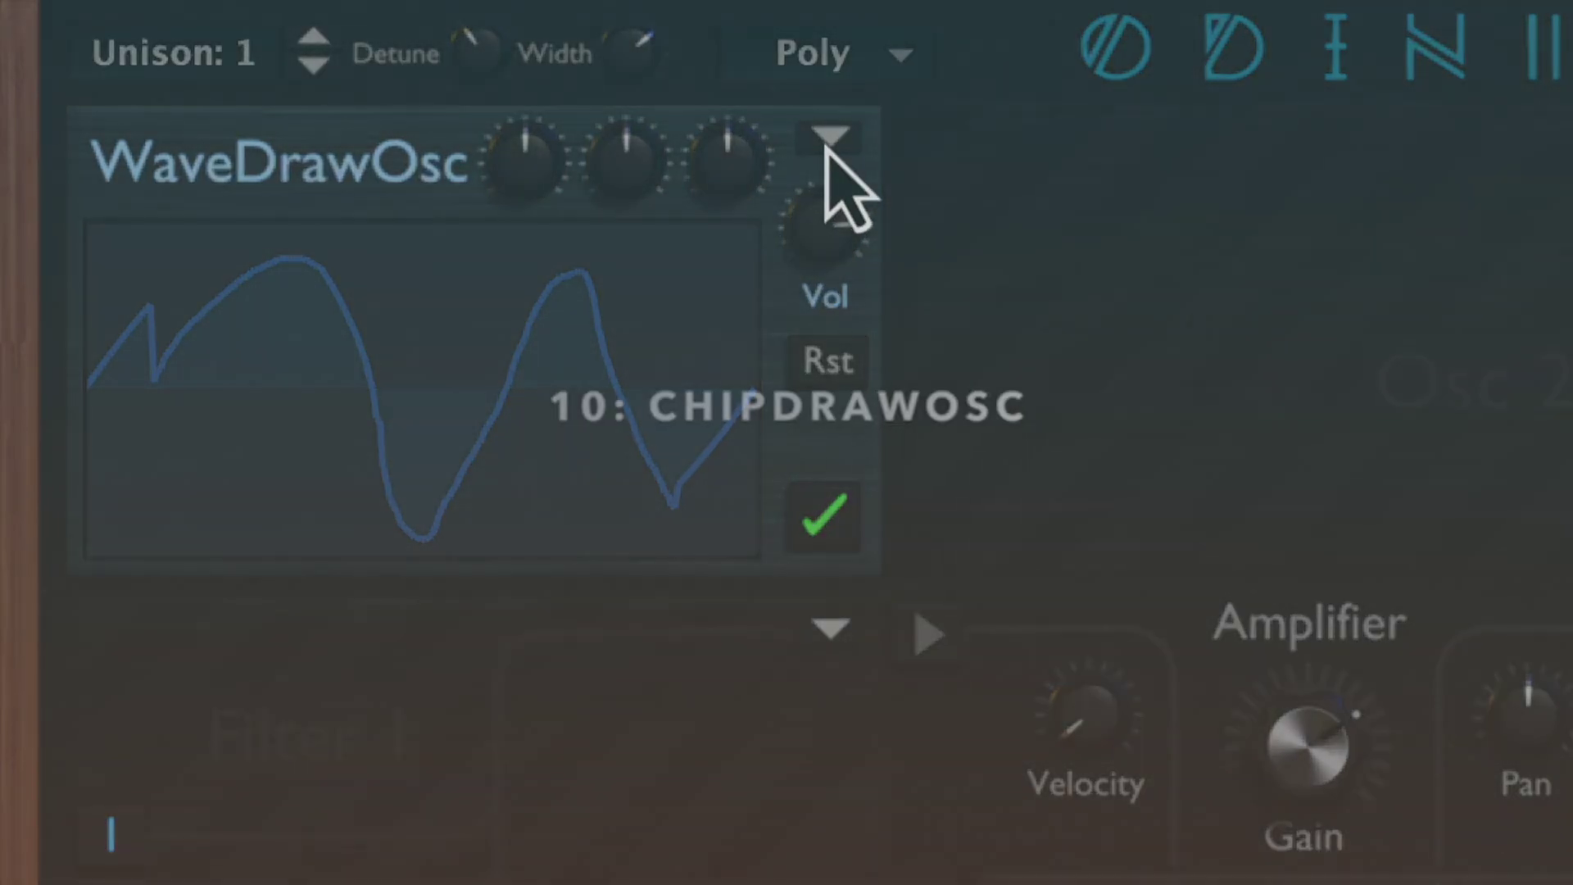
{"action": "left_click", "coordinate": [828, 139]}
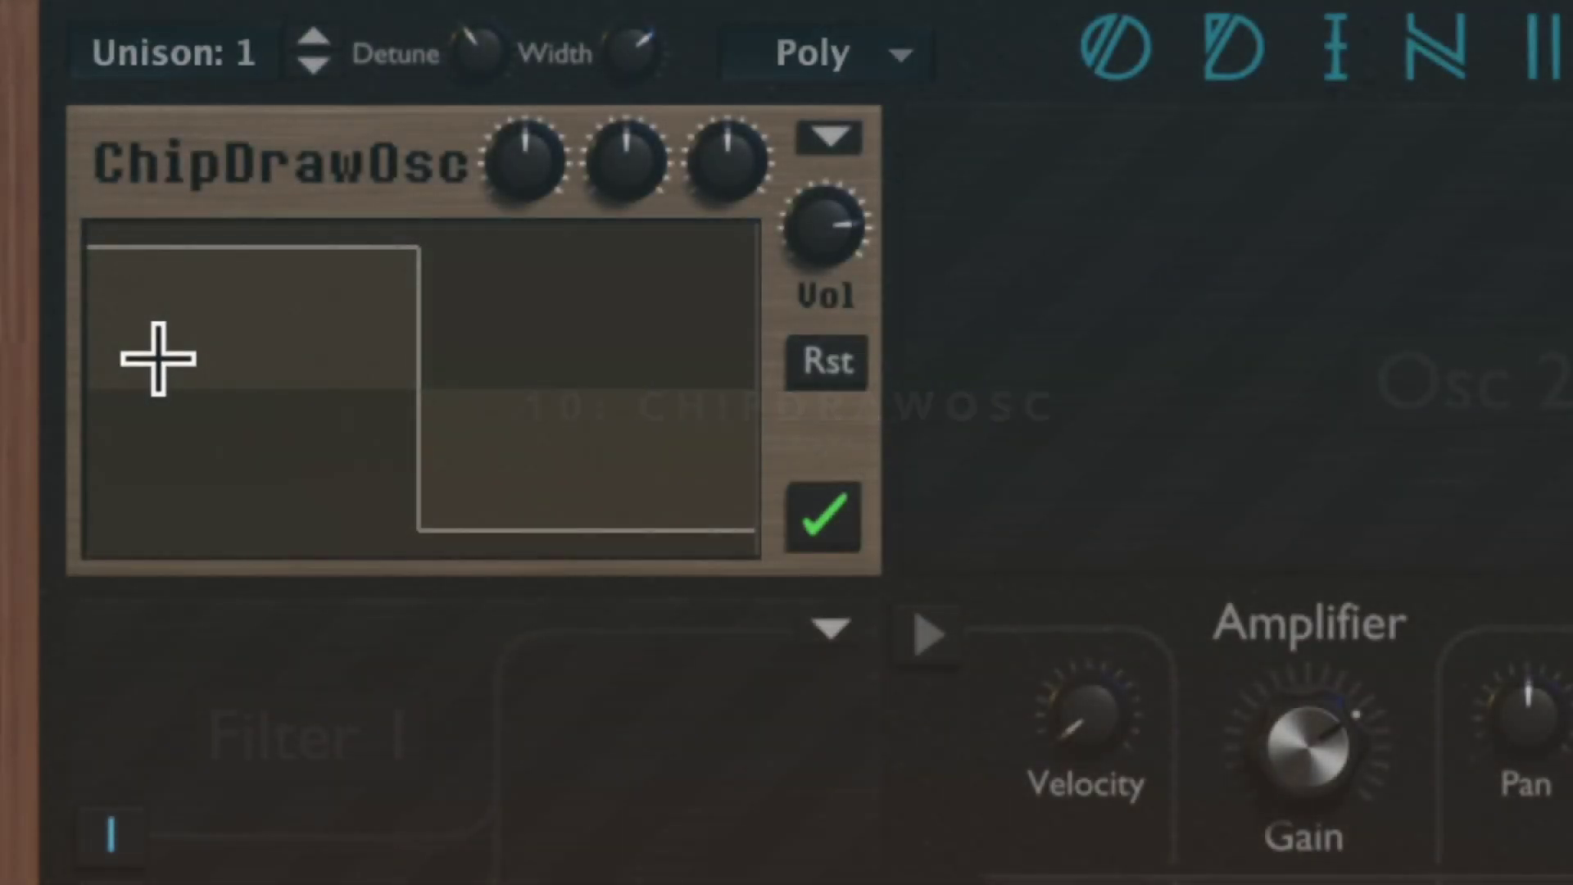
{"action": "mouse_move", "coordinate": [155, 354]}
{"action": "left_mouse_down"}
{"action": "mouse_move", "coordinate": [196, 264]}
{"action": "mouse_move", "coordinate": [330, 283]}
{"action": "mouse_move", "coordinate": [437, 513]}
{"action": "mouse_move", "coordinate": [613, 317]}
{"action": "mouse_move", "coordinate": [689, 376]}
{"action": "mouse_move", "coordinate": [736, 456]}
{"action": "left_mouse_up"}
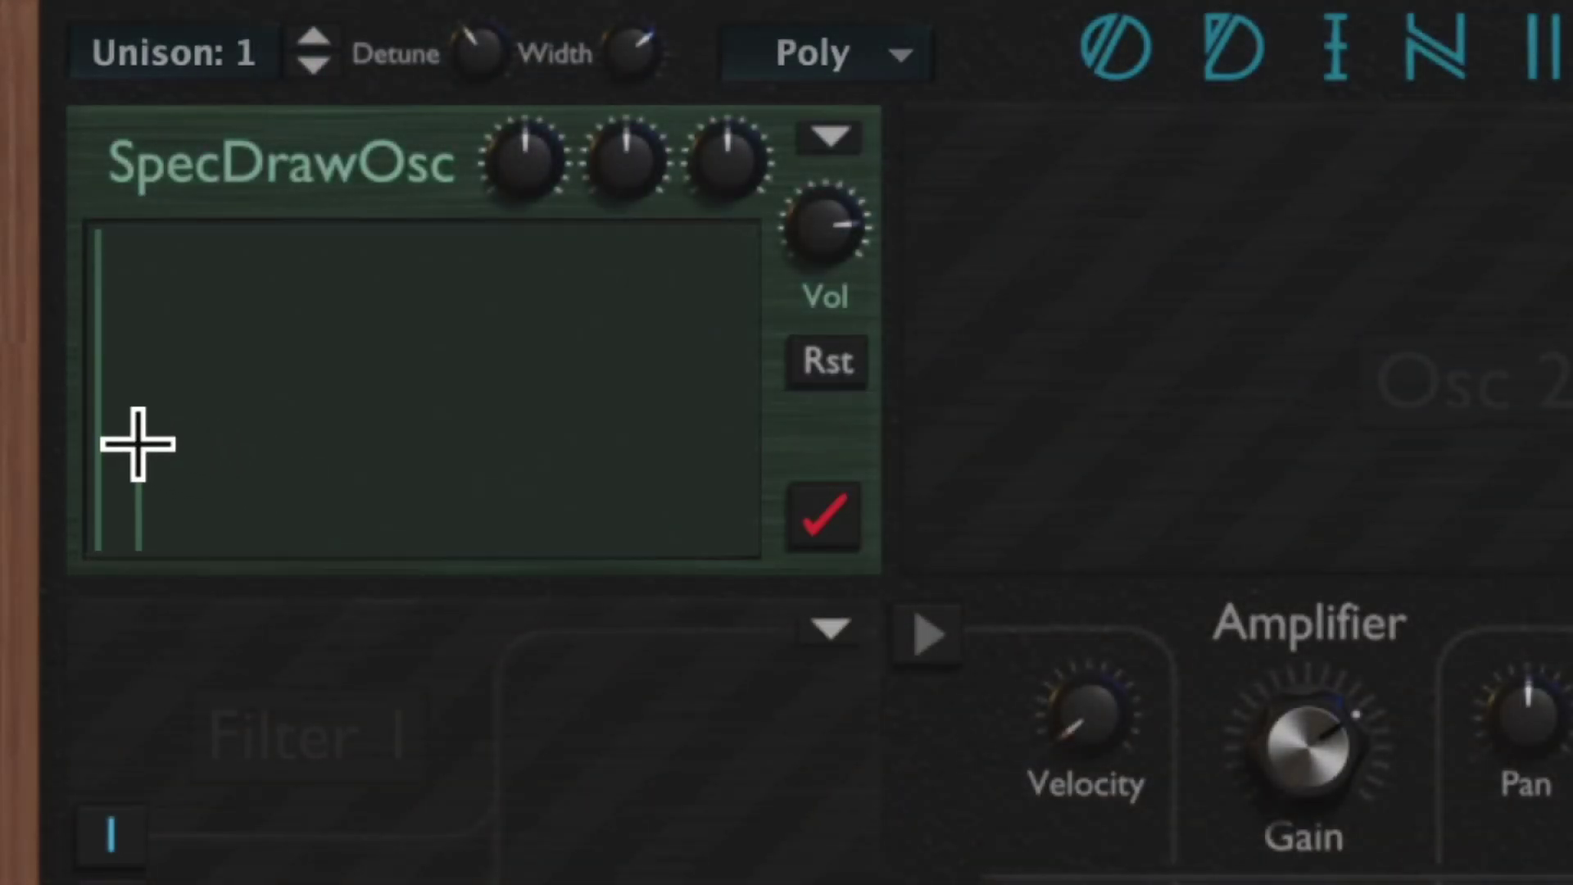
Draw and apply a two-humped harmonic spectrum across the SpecDrawOsc, and redraw its lowest harmonics at a nearly even medium level.
{"action": "mouse_move", "coordinate": [138, 443]}
{"action": "left_mouse_down"}
{"action": "mouse_move", "coordinate": [203, 322]}
{"action": "mouse_move", "coordinate": [286, 251]}
{"action": "left_mouse_up"}
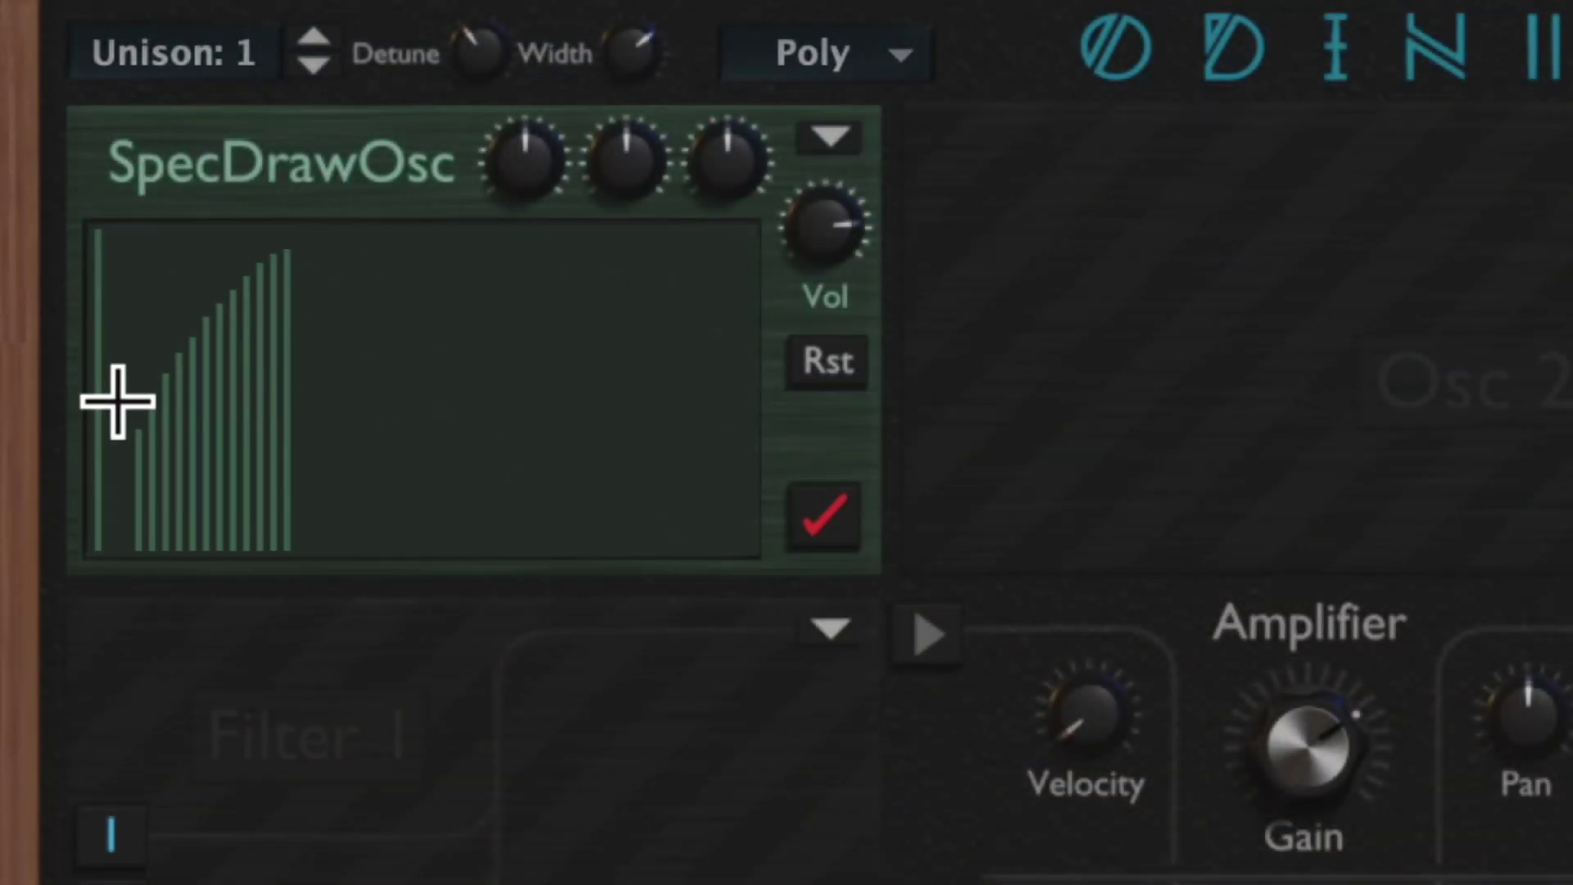
{"action": "mouse_move", "coordinate": [136, 478]}
{"action": "left_mouse_down"}
{"action": "mouse_move", "coordinate": [243, 327]}
{"action": "mouse_move", "coordinate": [380, 410]}
{"action": "mouse_move", "coordinate": [548, 354]}
{"action": "mouse_move", "coordinate": [747, 457]}
{"action": "left_mouse_up"}
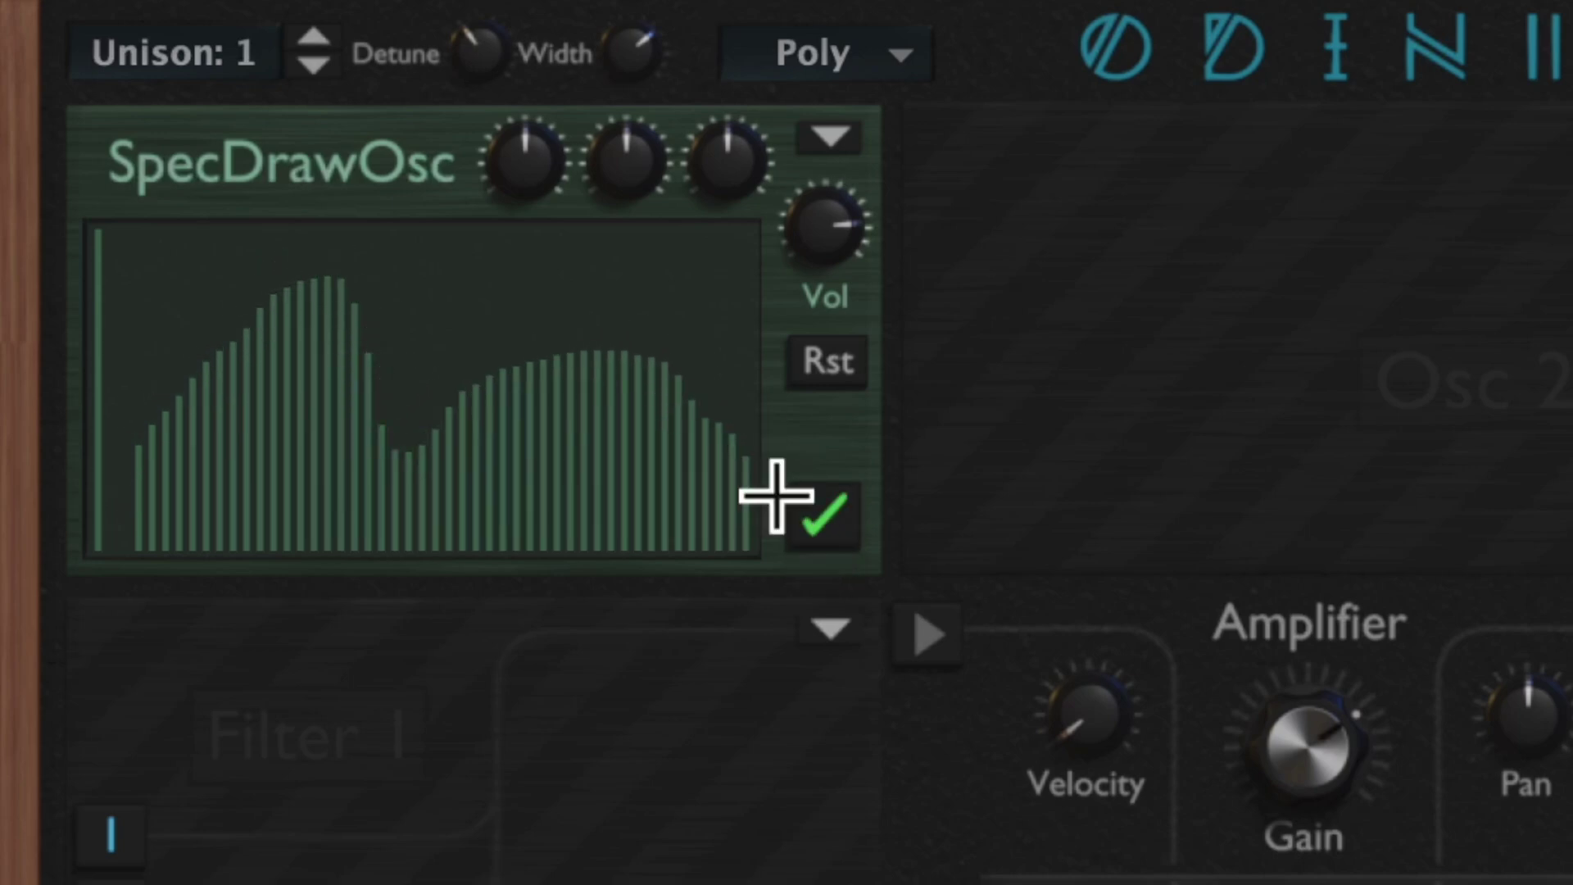
{"action": "left_click_drag", "start_coordinate": [250, 399], "coordinate": [62, 433]}
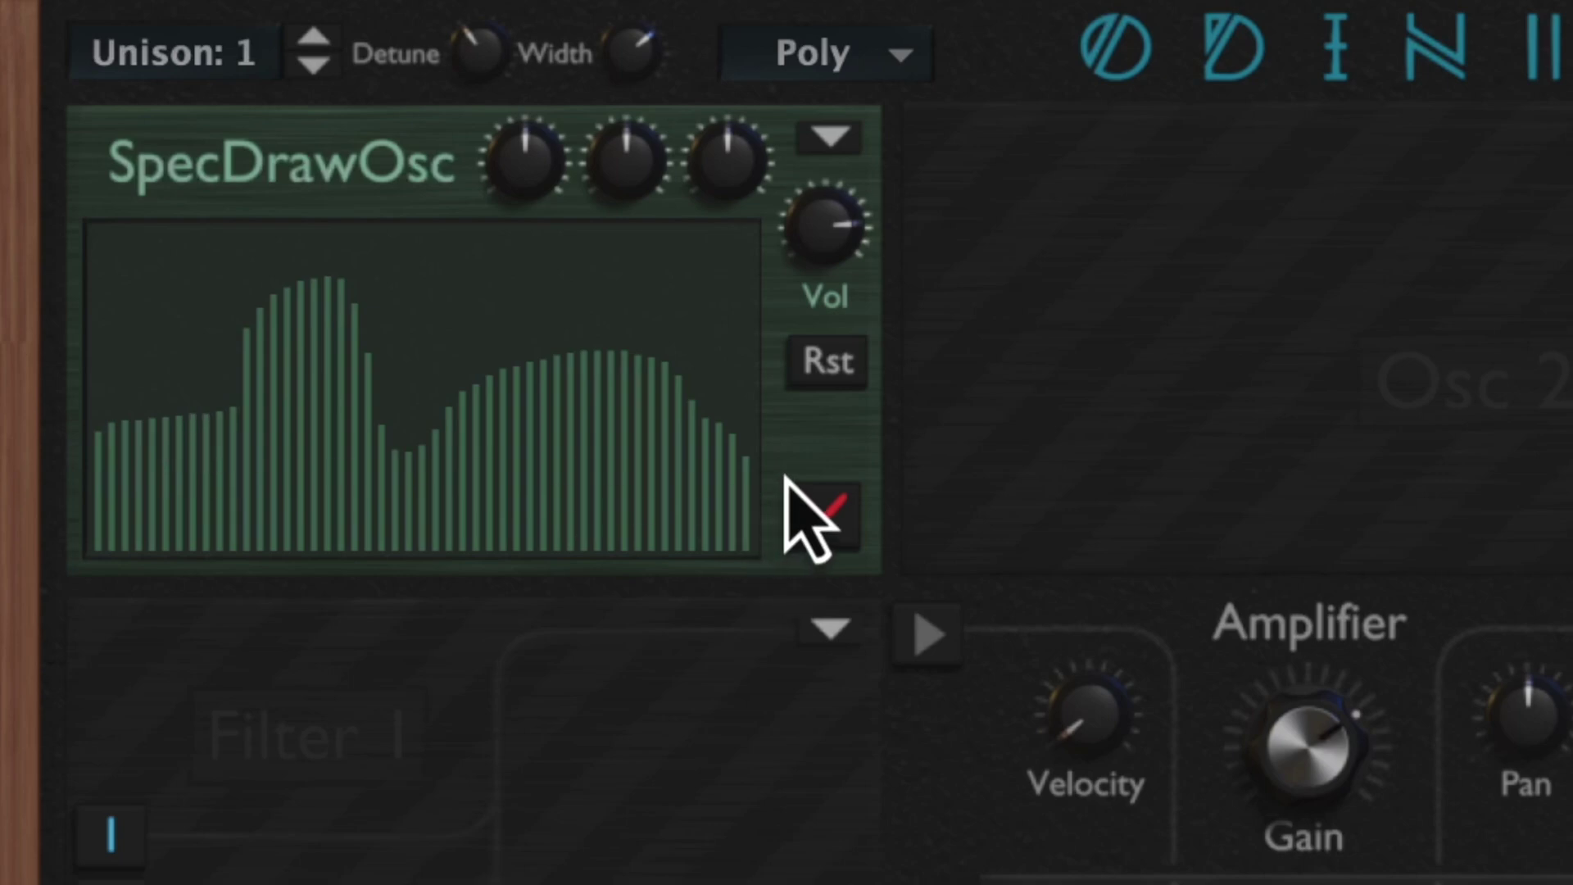